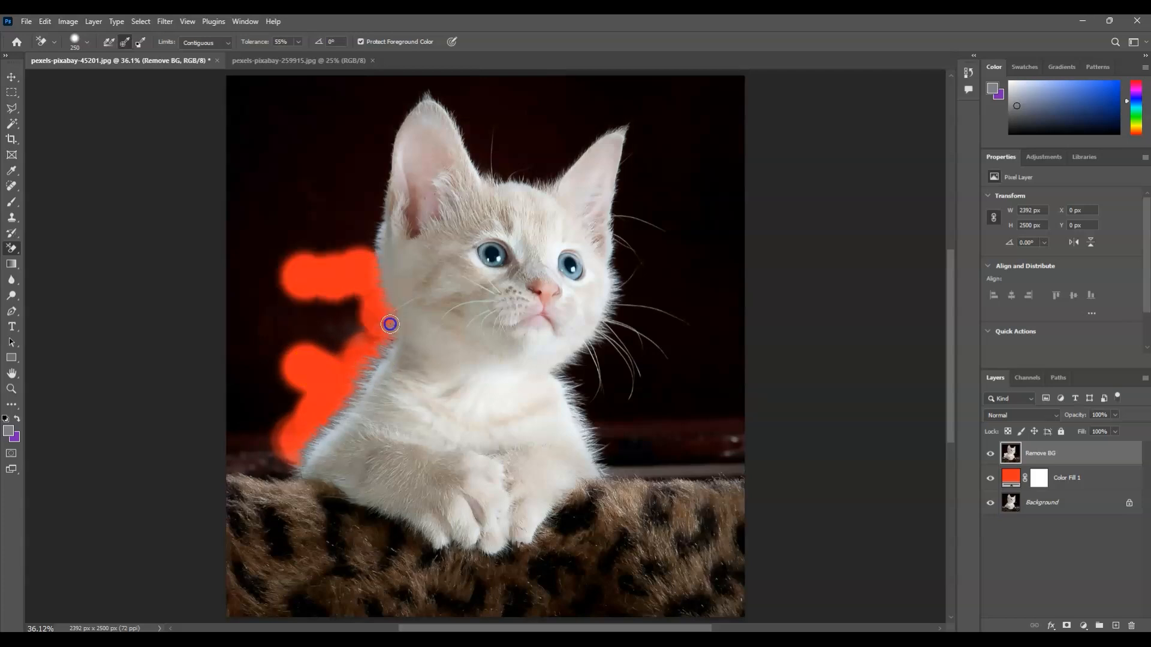
left_click(11, 389)
key("ctrl+0")
left_click(12, 249)
left_click(647, 492, "alt")
left_click_drag(733, 464, 641, 467)
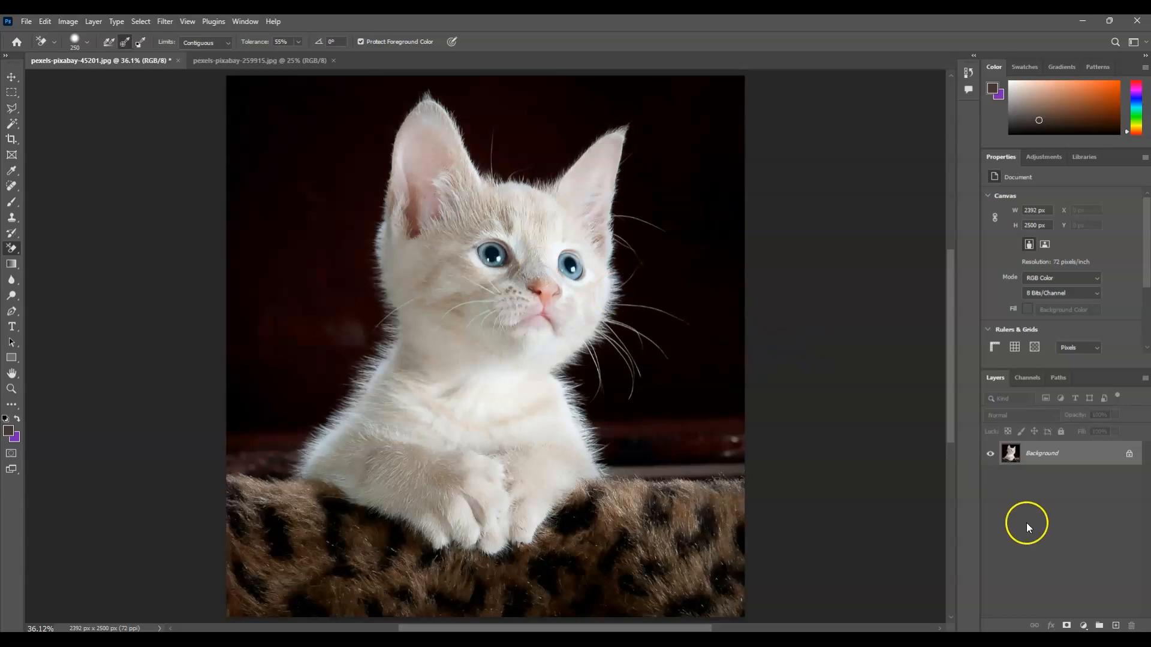
Duplicate the Background layer and rename the copy "Remove BG".
left_click(1055, 457)
left_click_drag(1056, 458, 1055, 455)
key("ctrl+j")
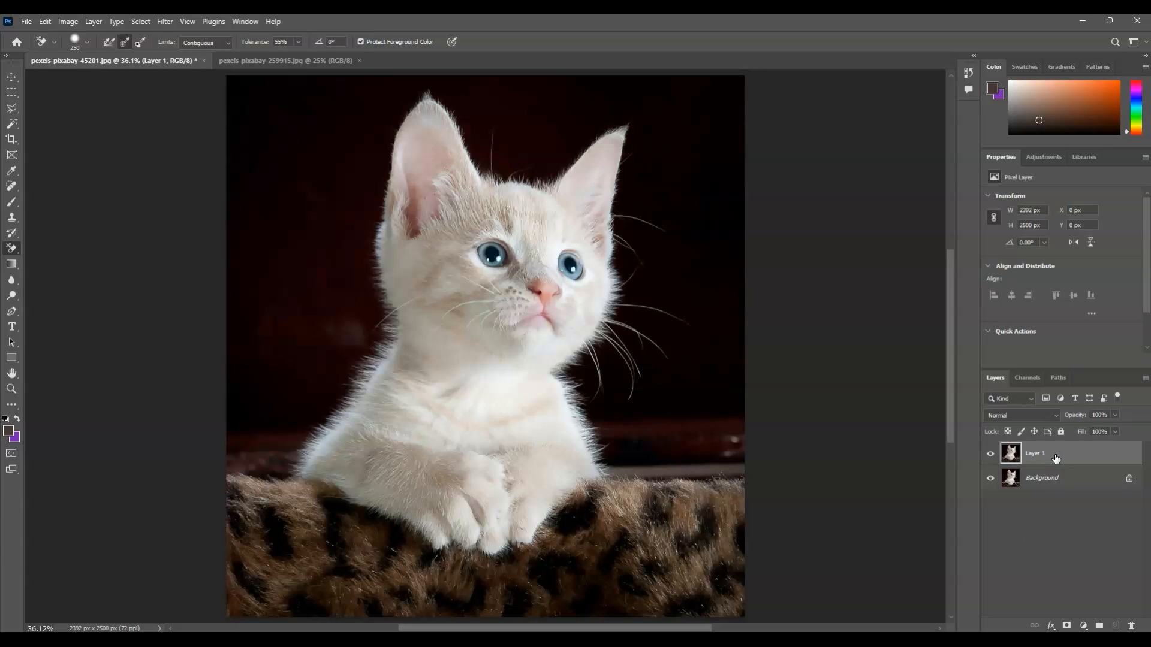
double_click(1043, 456)
type("Remove BG")
left_click(1047, 514)
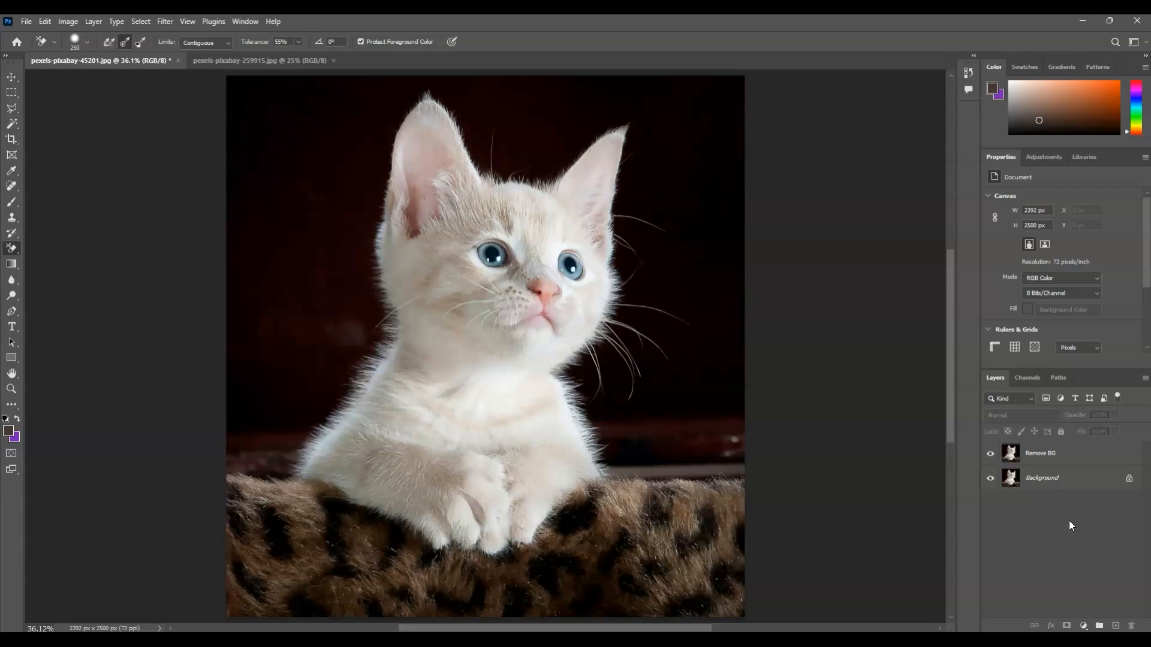
Add a bright orange-red Solid Color fill layer between the Background and Remove BG layers.
left_click(1074, 488)
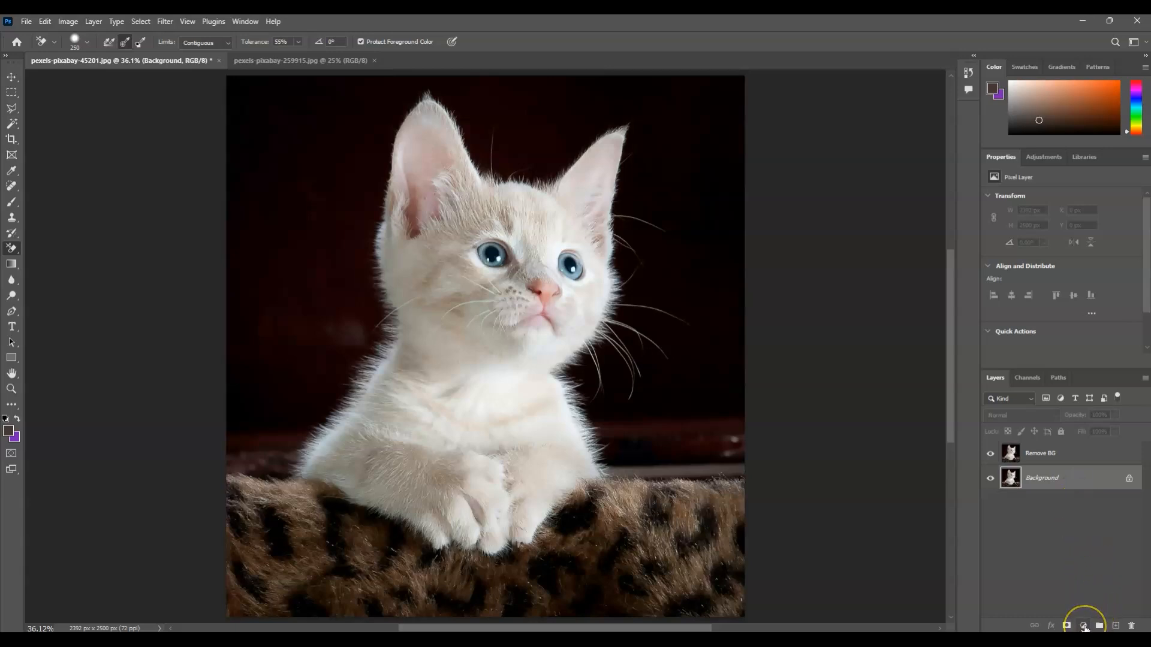
left_click(1083, 626)
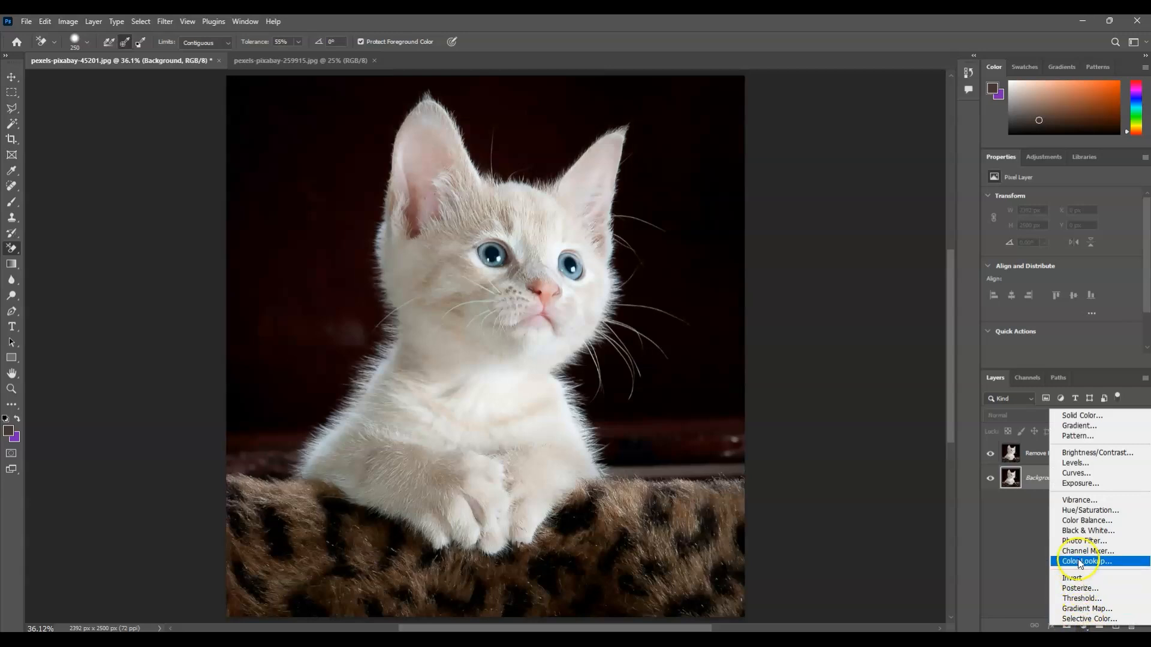
left_click(1103, 419)
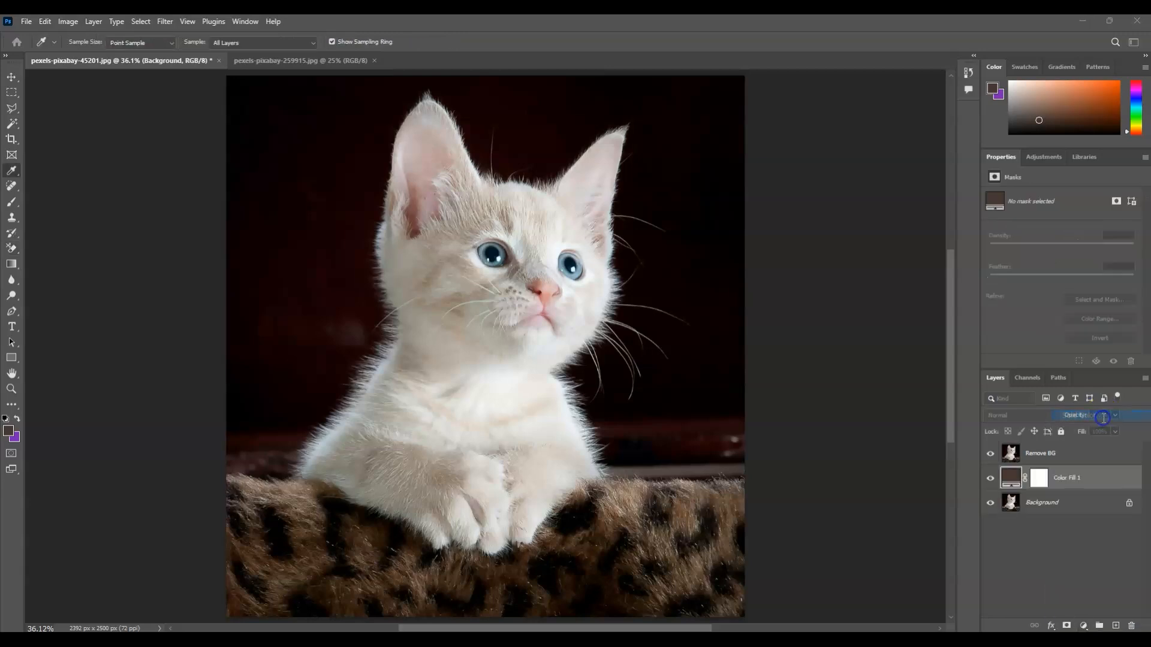
left_click_drag(580, 300, 583, 307)
left_click_drag(497, 277, 561, 159)
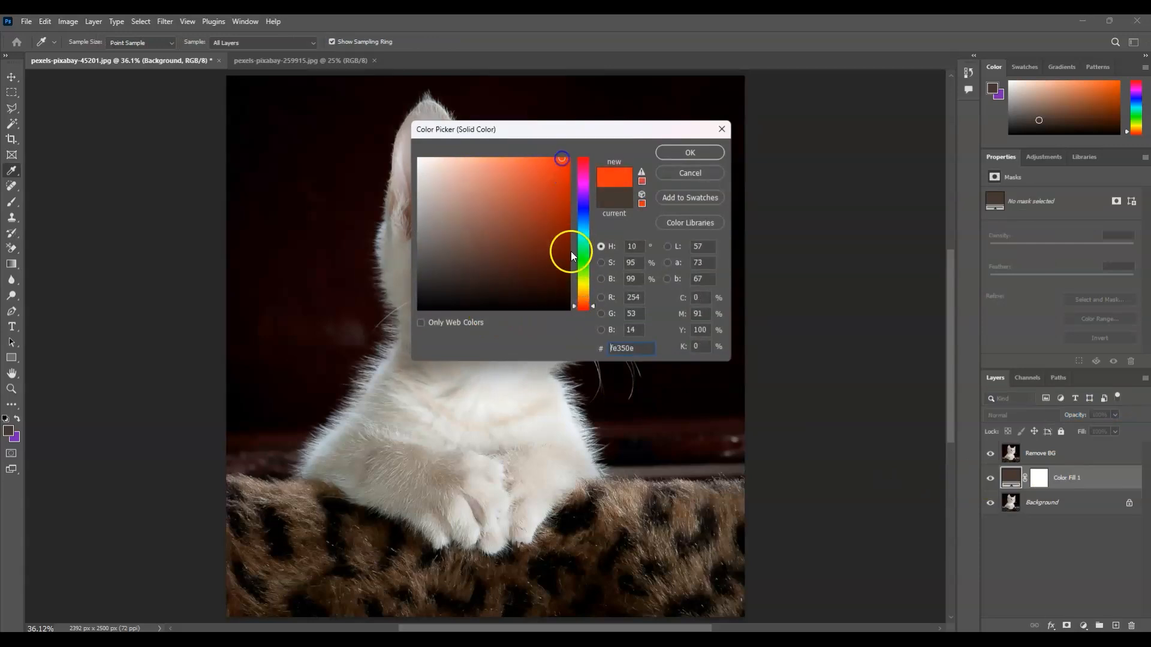
left_click_drag(587, 306, 588, 308)
left_click_drag(557, 158, 554, 131)
left_click(687, 151)
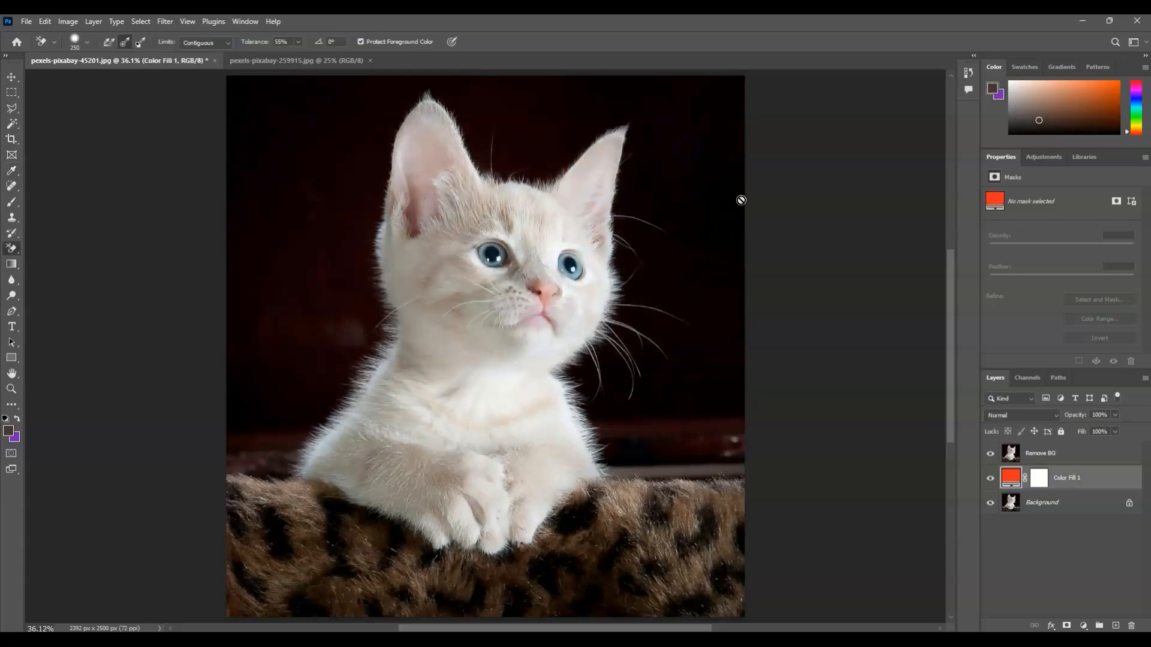
left_click(991, 453)
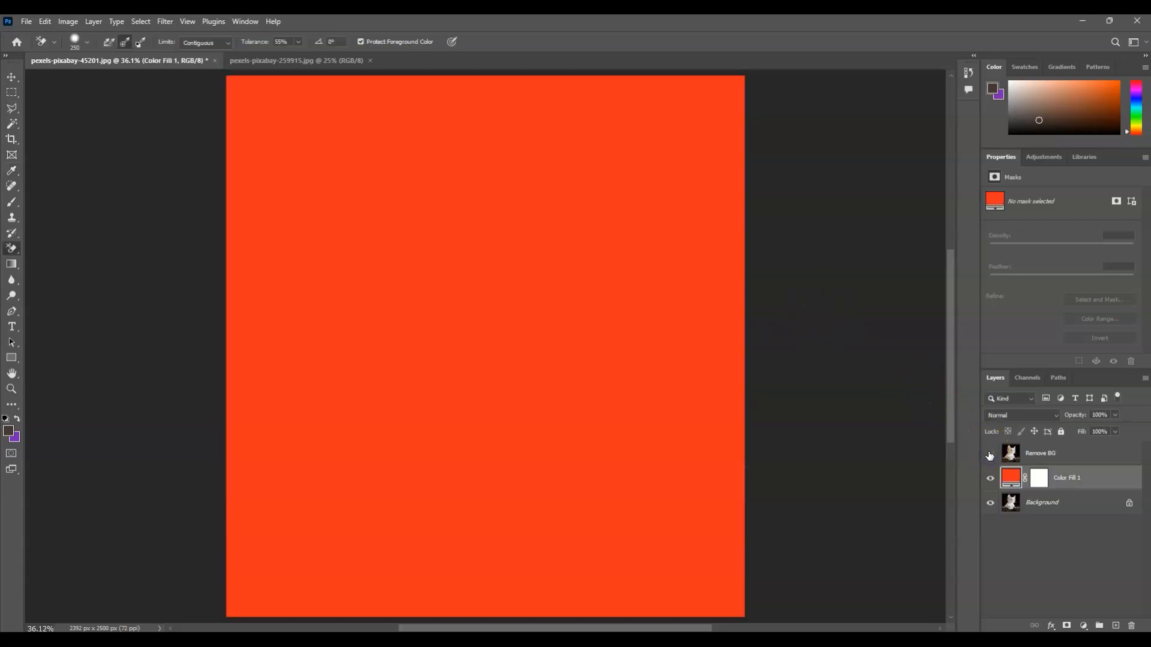
left_click(991, 453)
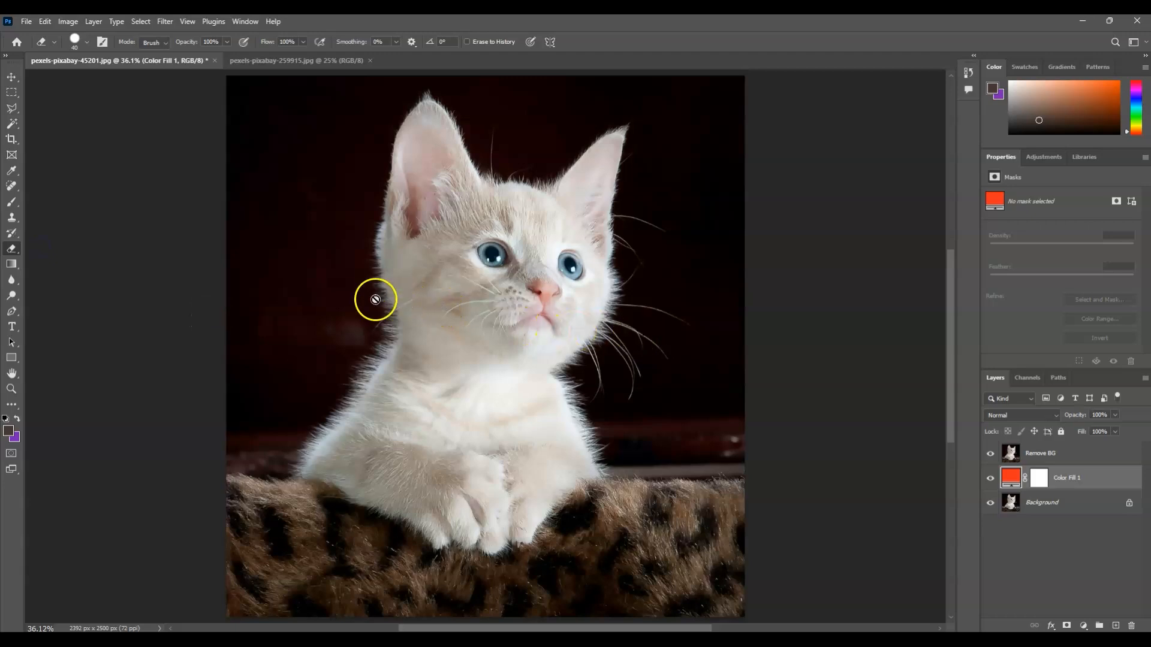
Choose the Background Eraser tool and set its sampling to Once and its limits to Contiguous.
left_click(10, 252)
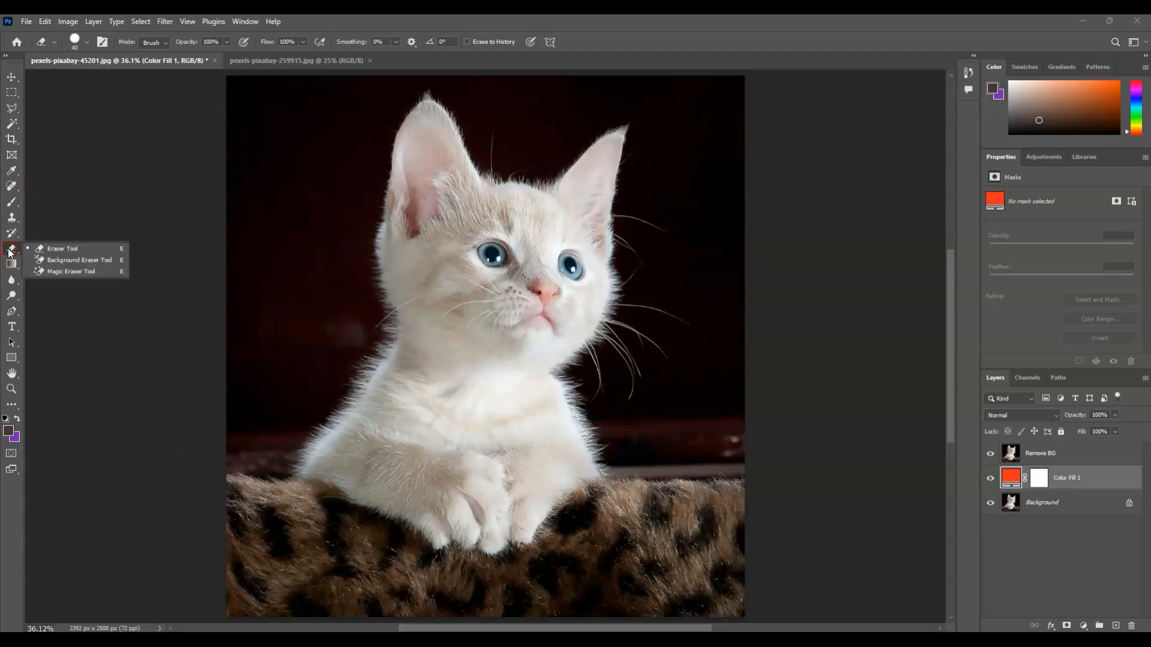
left_click(61, 262)
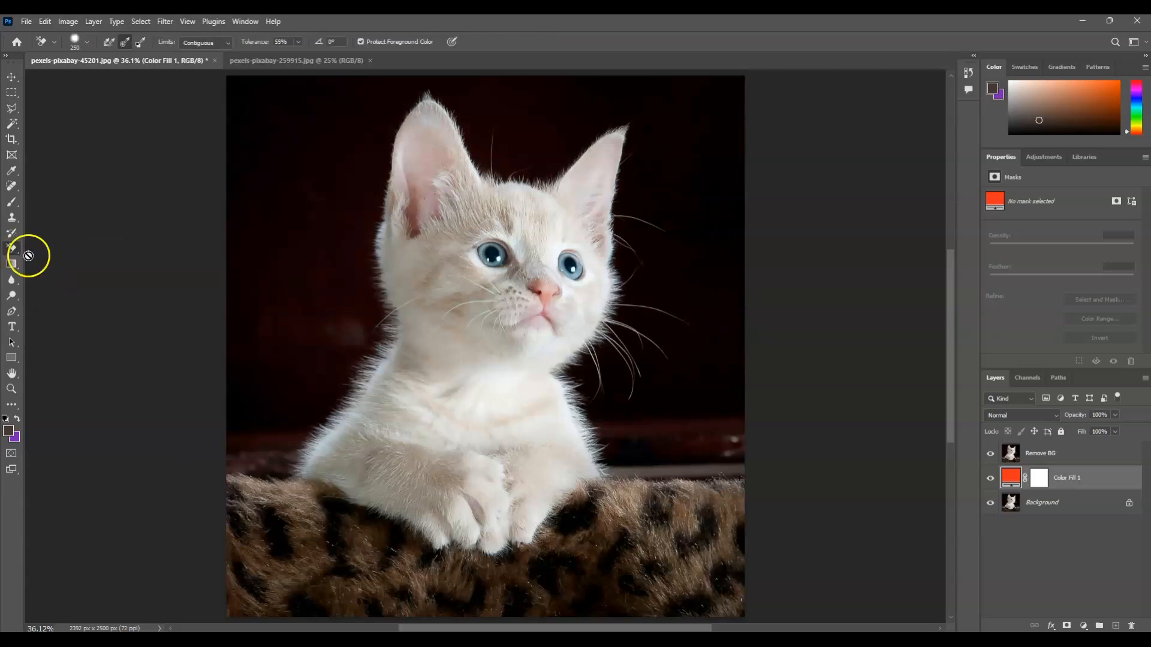
left_click(88, 43)
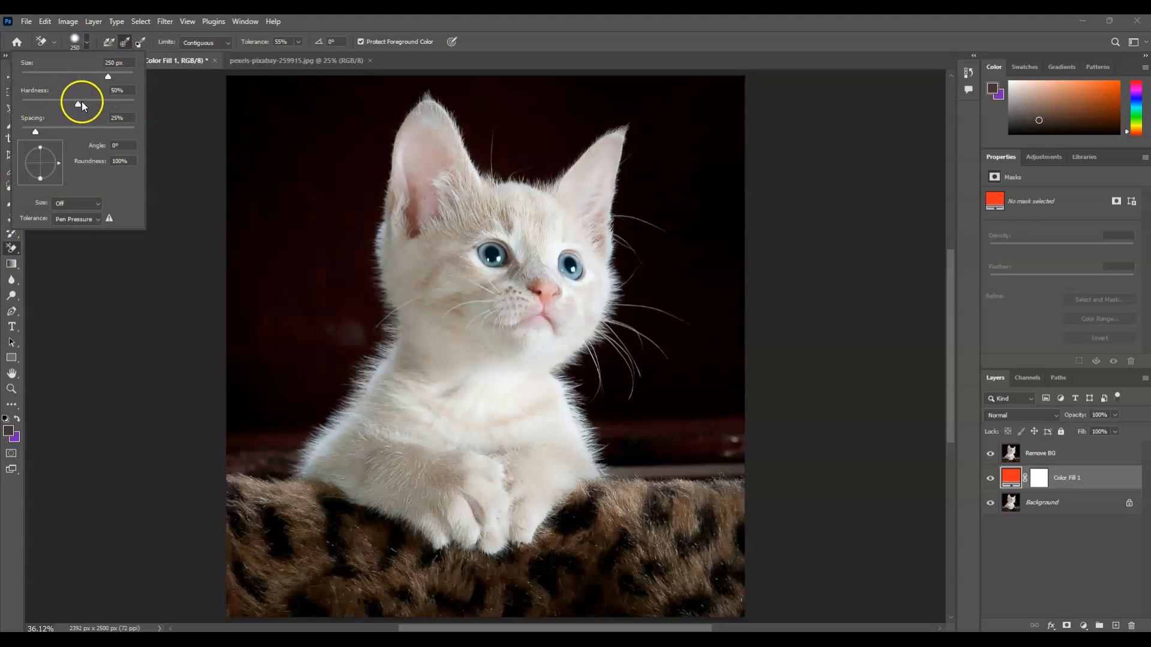
left_click(127, 42)
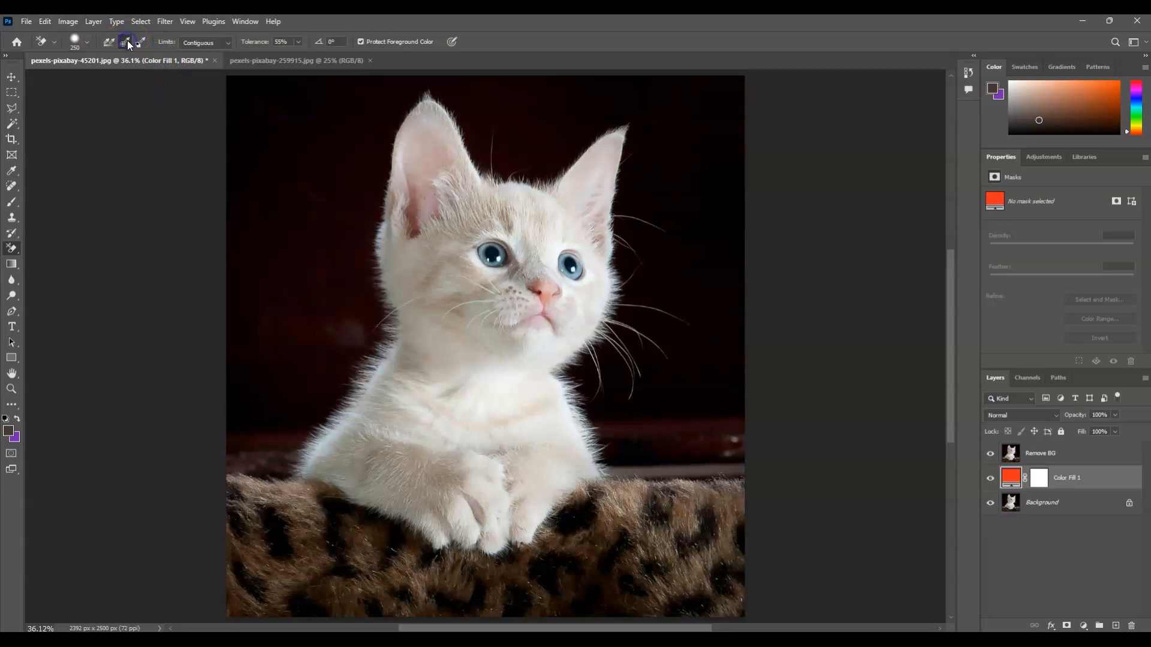
left_click(125, 45)
left_click(227, 43)
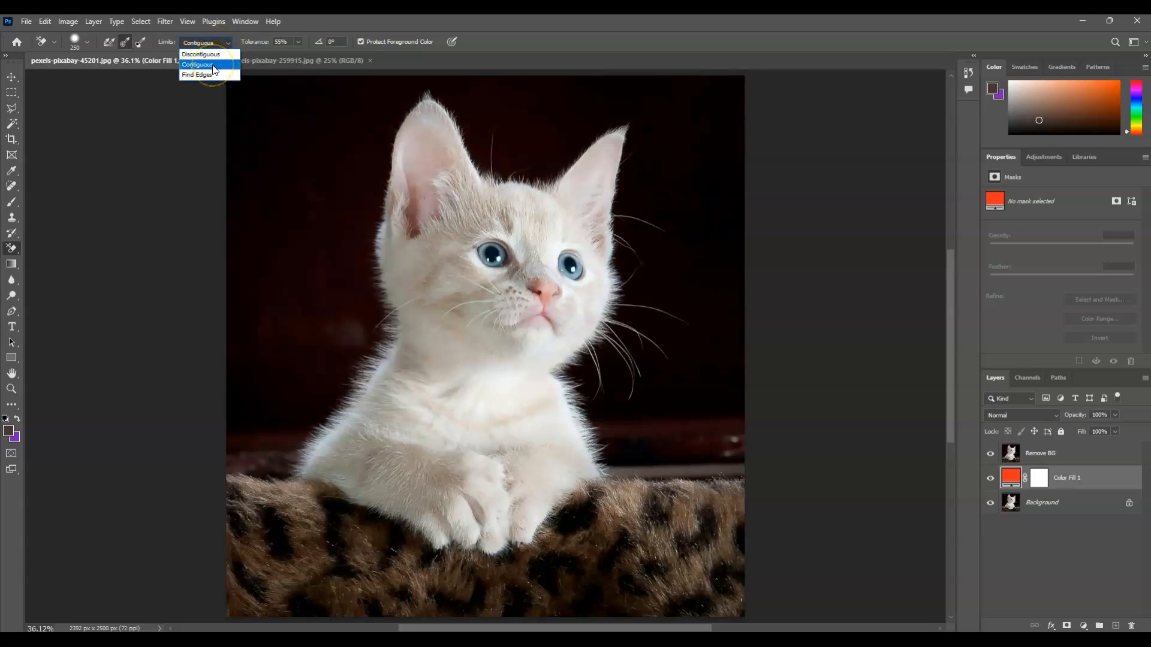
left_click(214, 70)
left_click(247, 42)
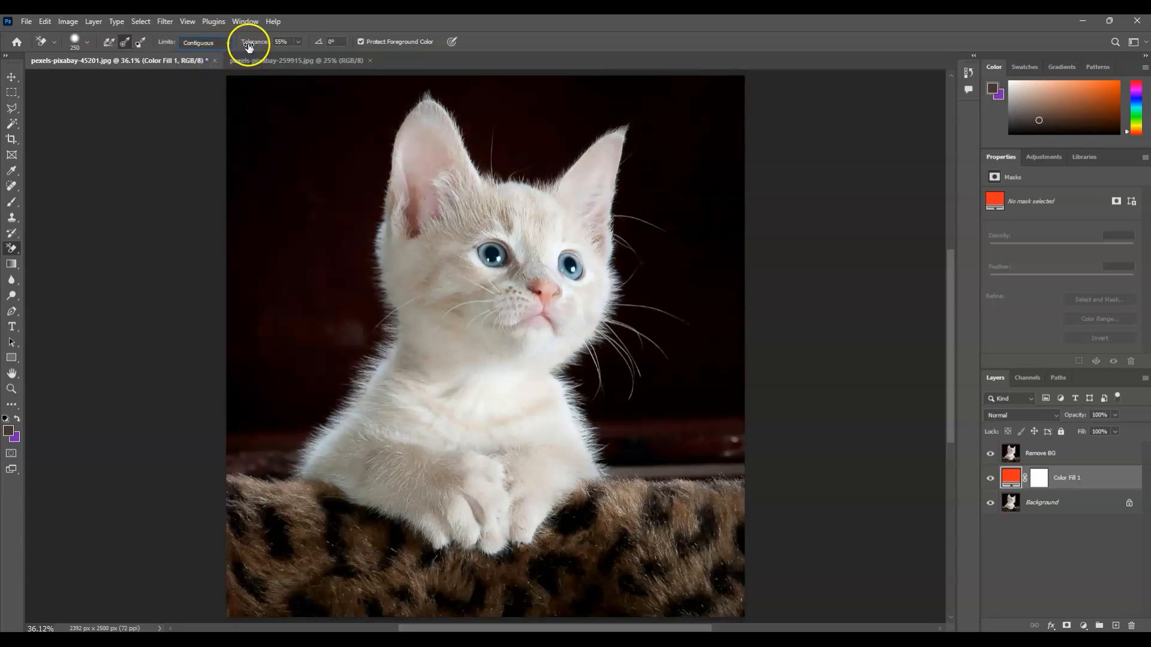
left_click(279, 42)
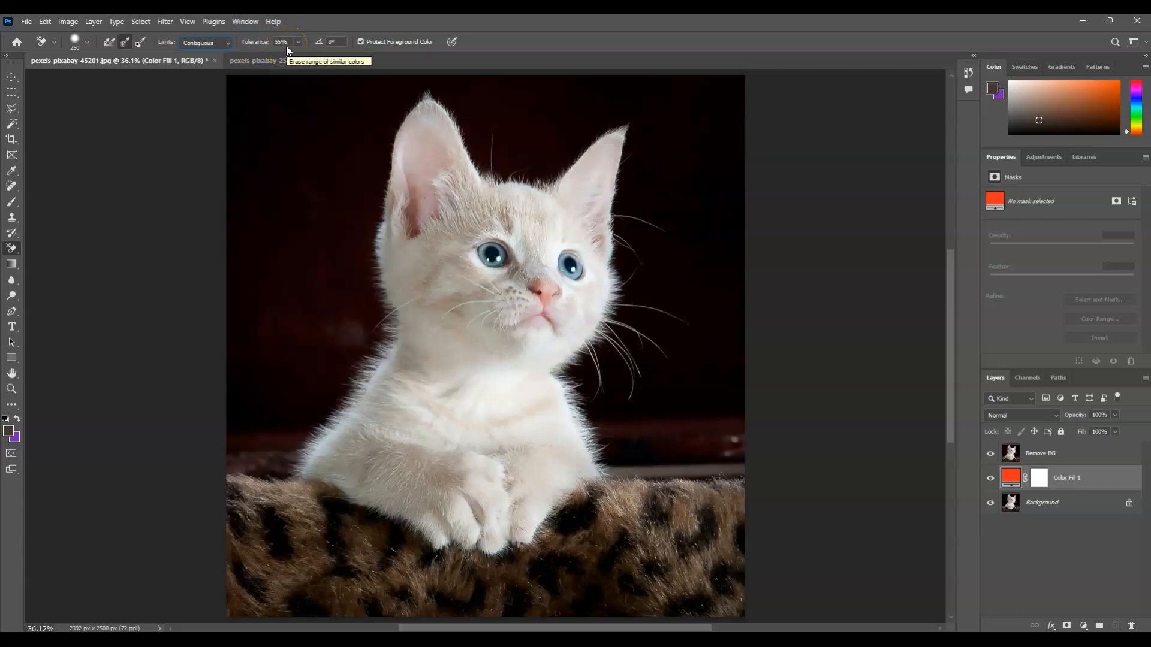
On the Remove BG layer, sample the grey fur at the kitten's outer cheek edge below the ear as the protected foreground color.
left_click(1048, 460)
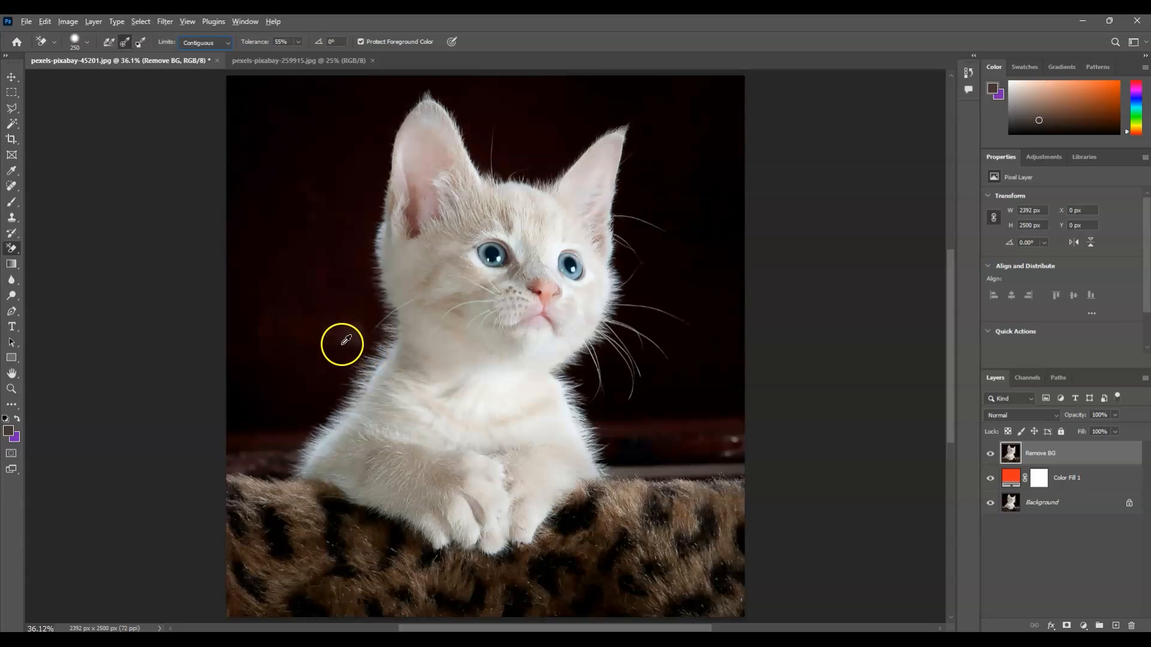
left_click(382, 244, "alt")
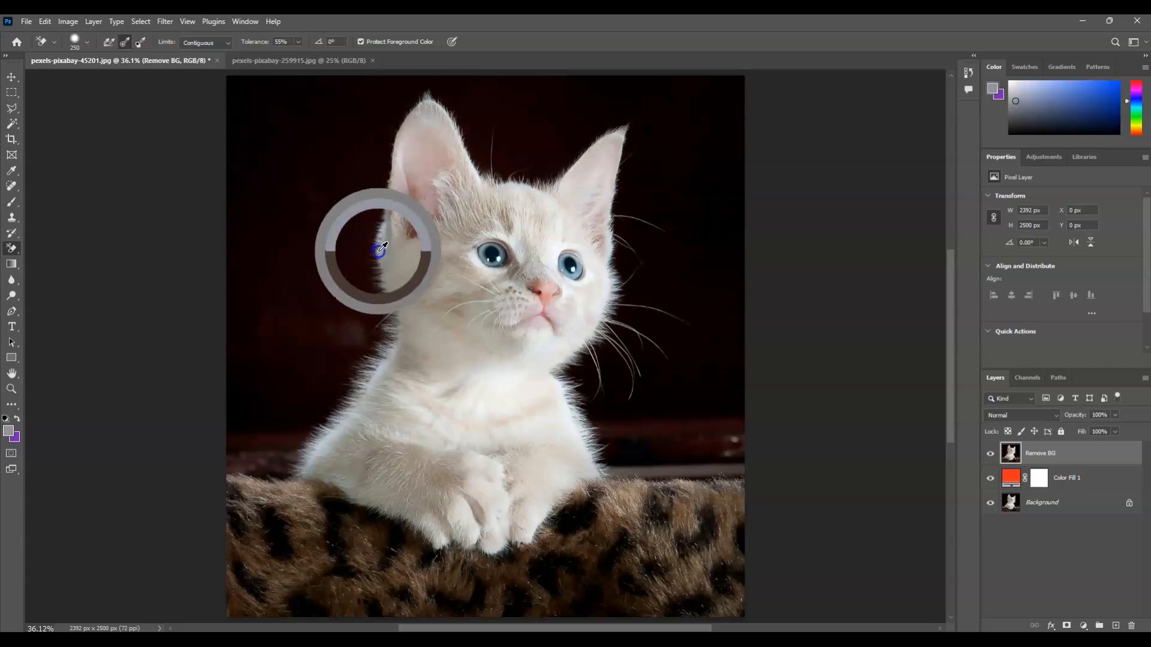
left_click_drag(377, 252, 377, 251)
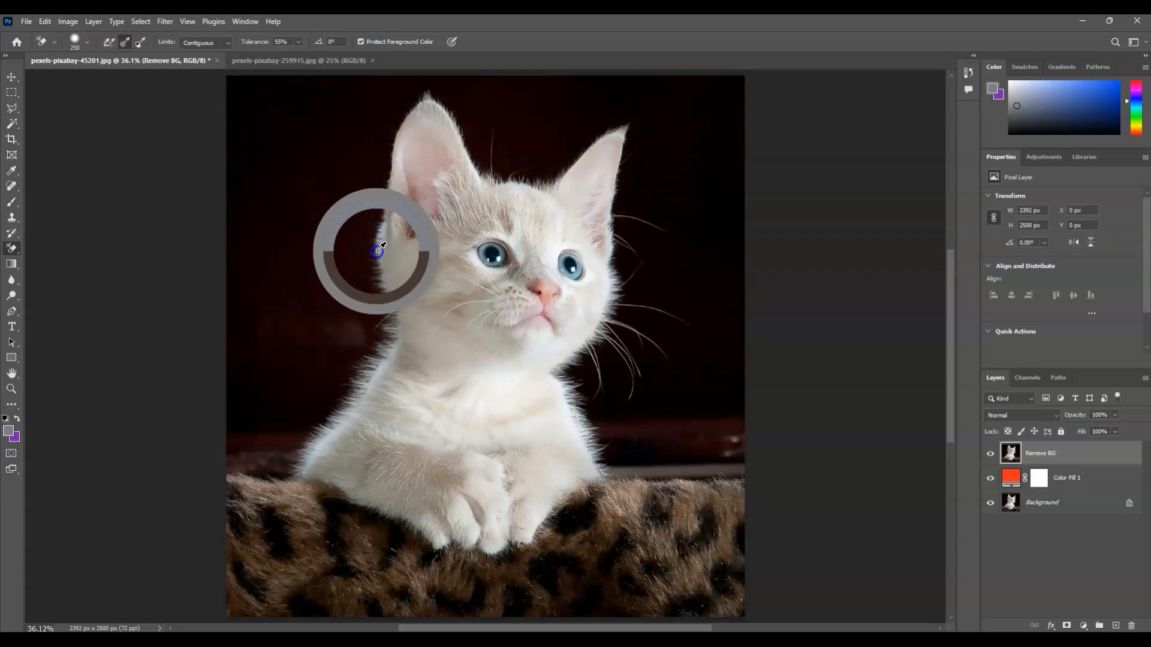
left_click_drag(377, 251, 377, 250)
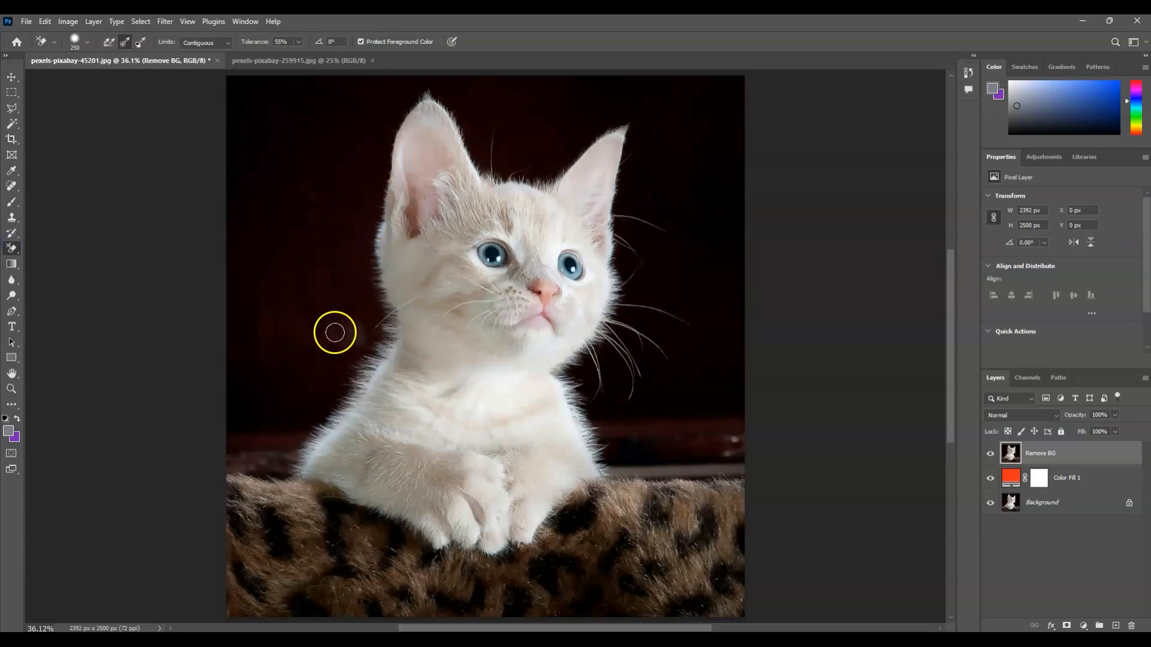
Erase the dark backdrop around the kitten's outline with the Background Eraser, along both sides of the body, the head and the ears.
left_click(305, 369)
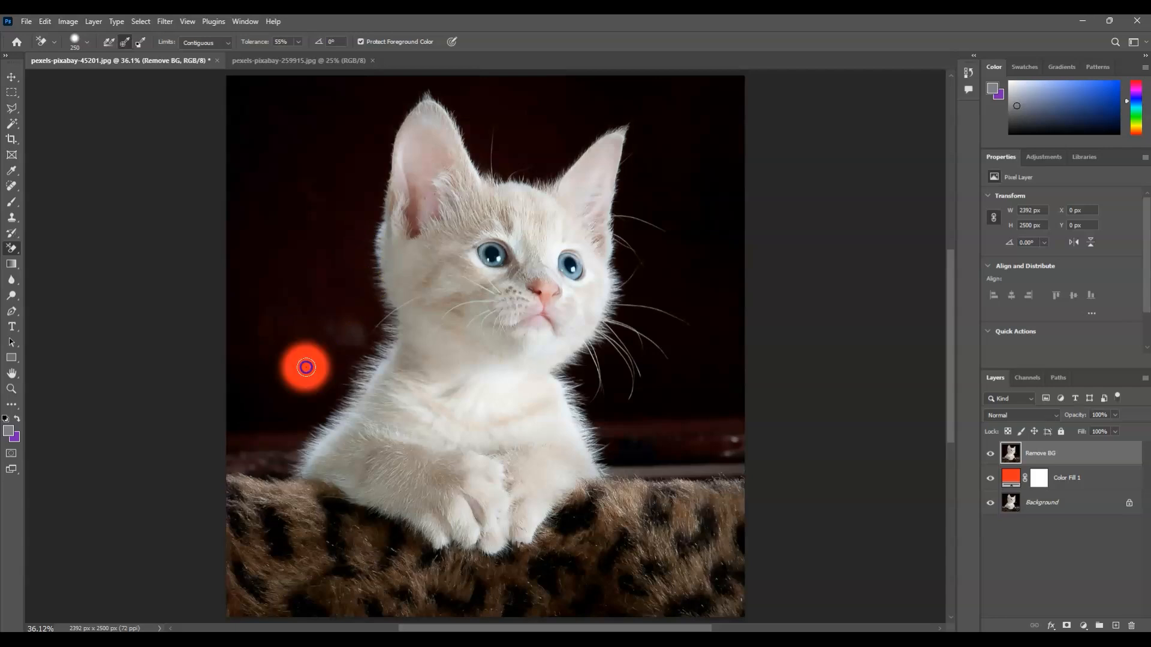
mouse_move(306, 366)
left_mouse_down()
mouse_move(336, 395)
mouse_move(304, 442)
mouse_move(365, 381)
mouse_move(298, 441)
mouse_move(374, 354)
mouse_move(324, 388)
mouse_move(324, 324)
mouse_move(349, 362)
mouse_move(313, 373)
mouse_move(328, 397)
mouse_move(318, 372)
left_mouse_up()
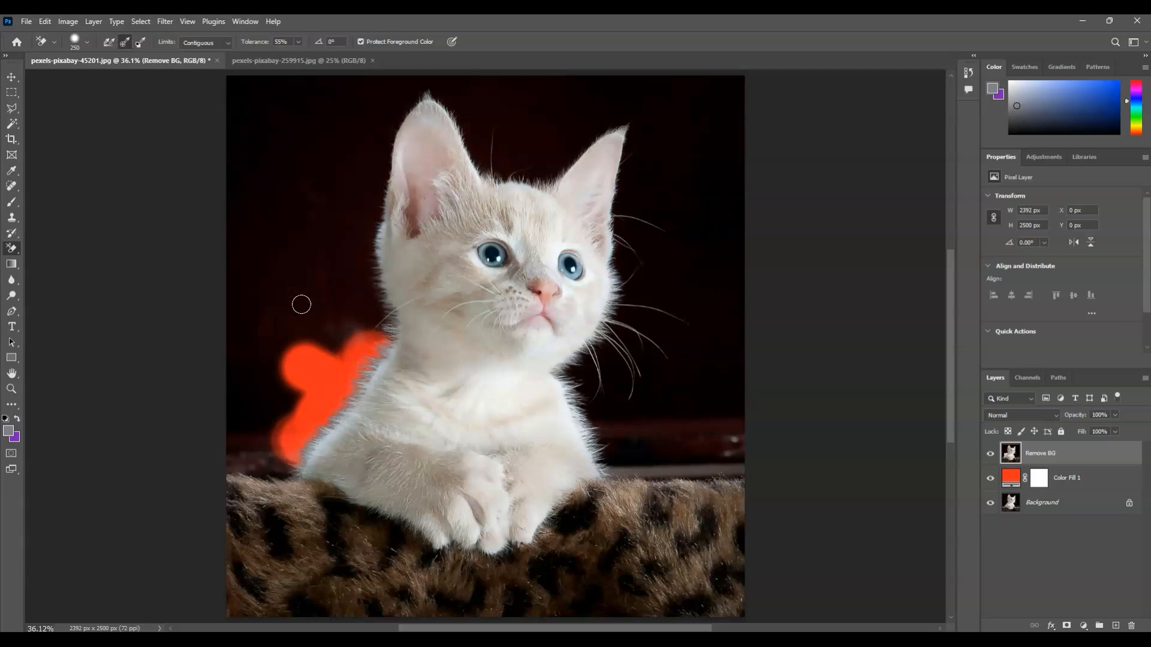
left_click(306, 277)
mouse_move(306, 276)
left_mouse_down()
mouse_move(372, 266)
mouse_move(390, 321)
left_mouse_up()
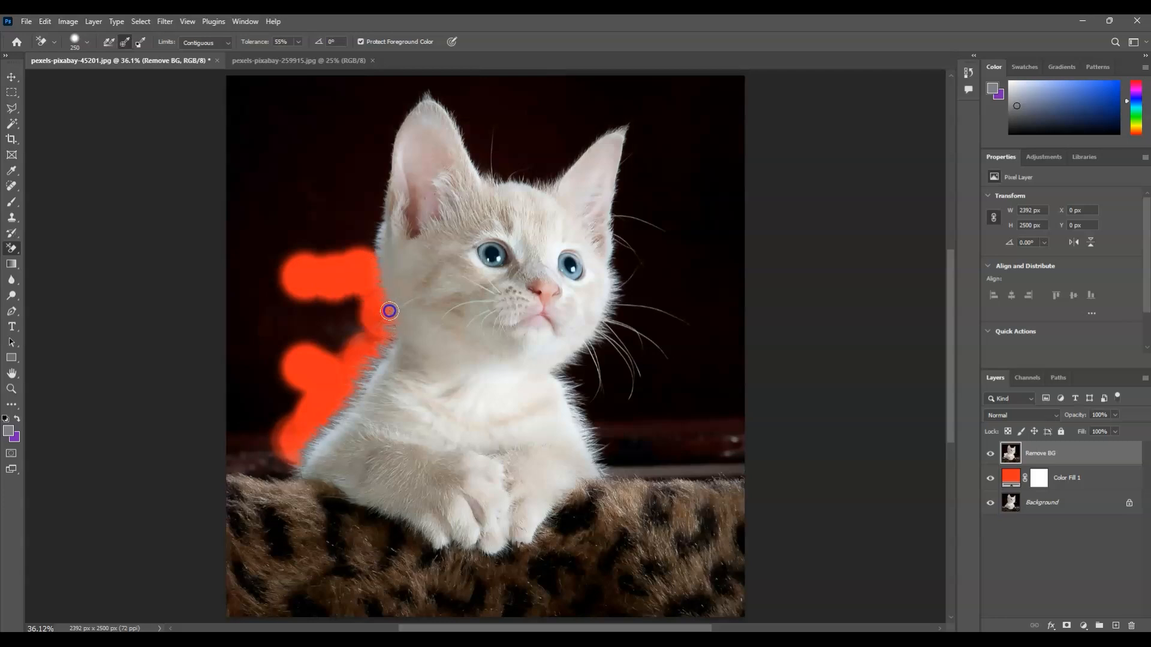
left_click(381, 233)
mouse_move(381, 233)
left_mouse_down()
mouse_move(365, 262)
mouse_move(380, 201)
mouse_move(387, 215)
left_mouse_up()
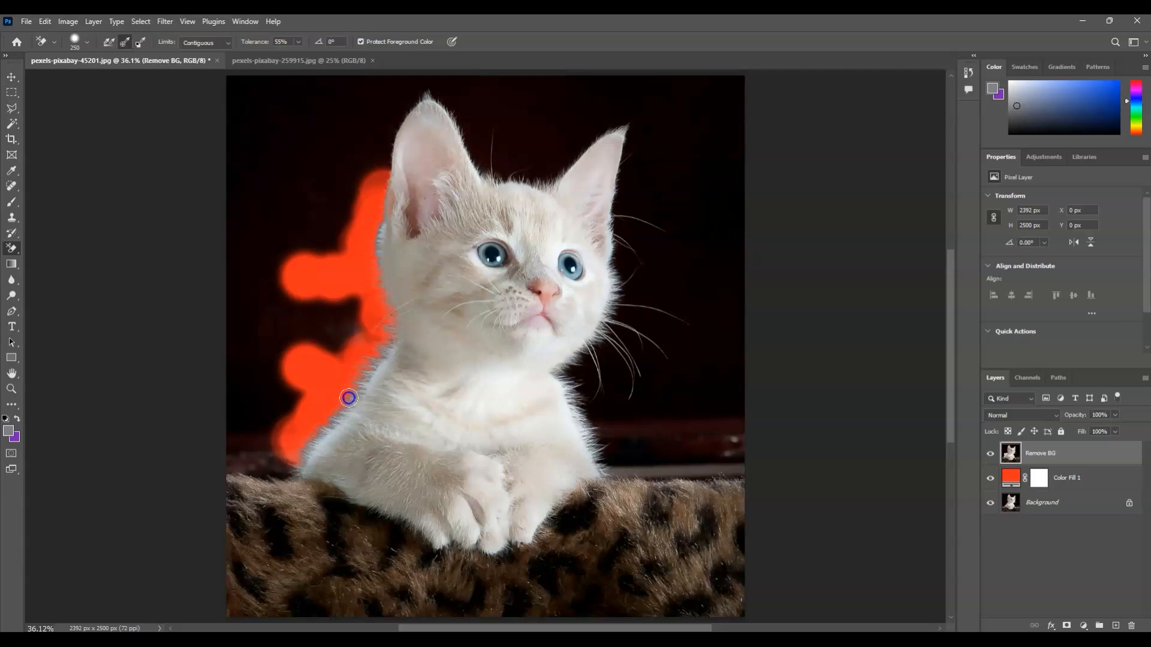
mouse_move(402, 318)
left_mouse_down()
mouse_move(395, 148)
mouse_move(385, 173)
mouse_move(414, 107)
mouse_move(446, 108)
mouse_move(460, 164)
mouse_move(467, 156)
mouse_move(482, 169)
mouse_move(479, 192)
mouse_move(505, 185)
mouse_move(488, 168)
mouse_move(489, 132)
mouse_move(608, 138)
mouse_move(605, 215)
mouse_move(620, 273)
mouse_move(605, 328)
mouse_move(641, 331)
mouse_move(604, 349)
mouse_move(591, 470)
mouse_move(657, 252)
left_mouse_up()
left_click_drag(315, 324, 375, 334)
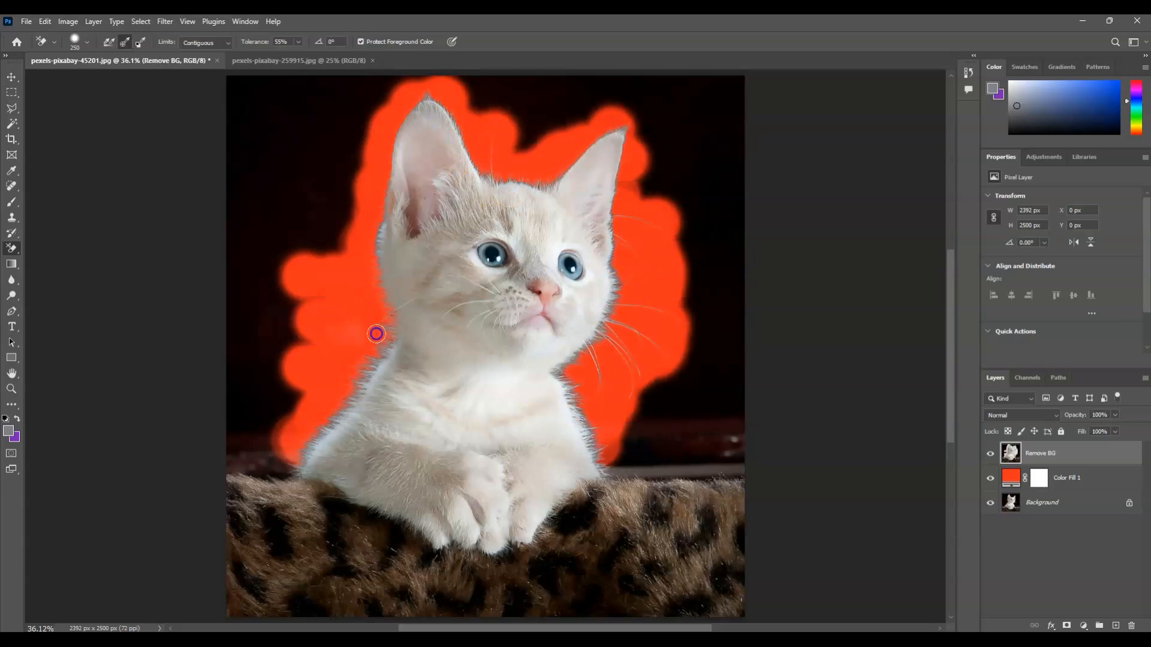
left_click_drag(619, 285, 621, 375)
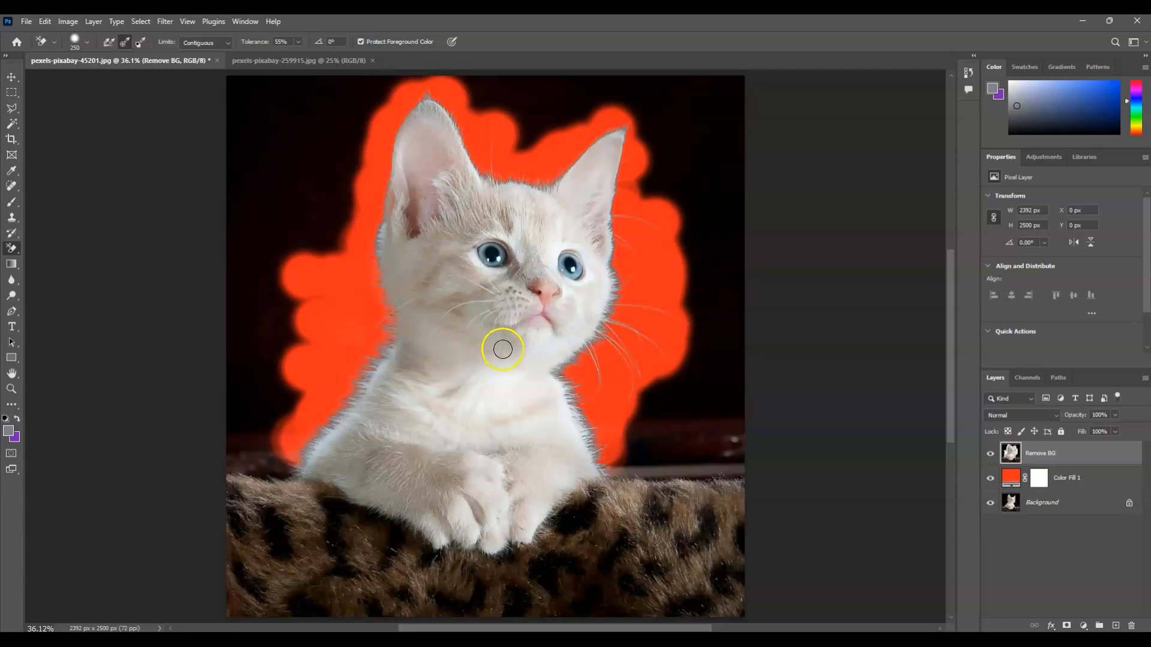
Protect a brown color sampled from the leopard-print blanket and erase the dark backdrop just above the blanket on both sides of the kitten.
left_click(11, 389)
left_click_drag(325, 348, 456, 396)
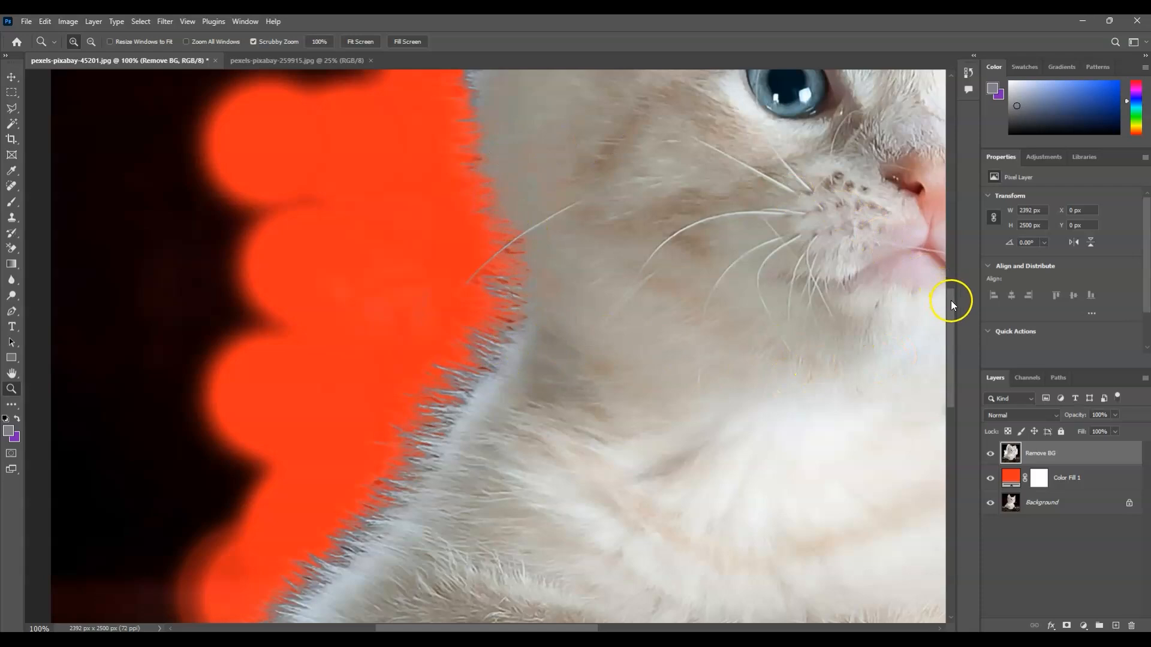
left_click_drag(951, 301, 946, 245)
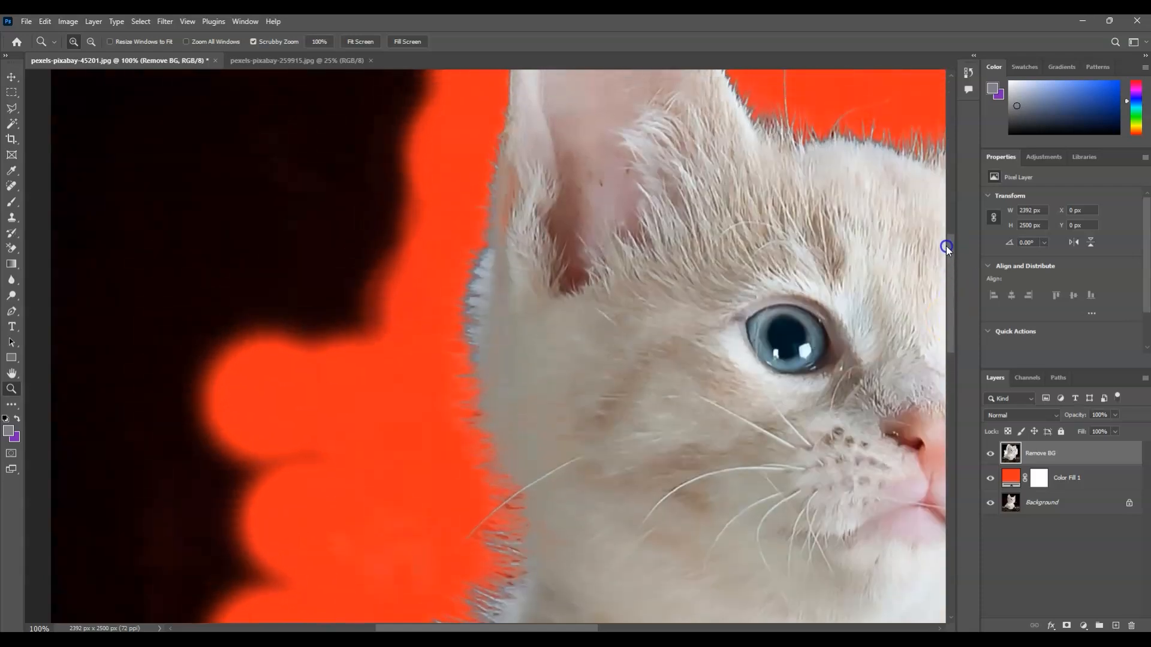
left_click(361, 42)
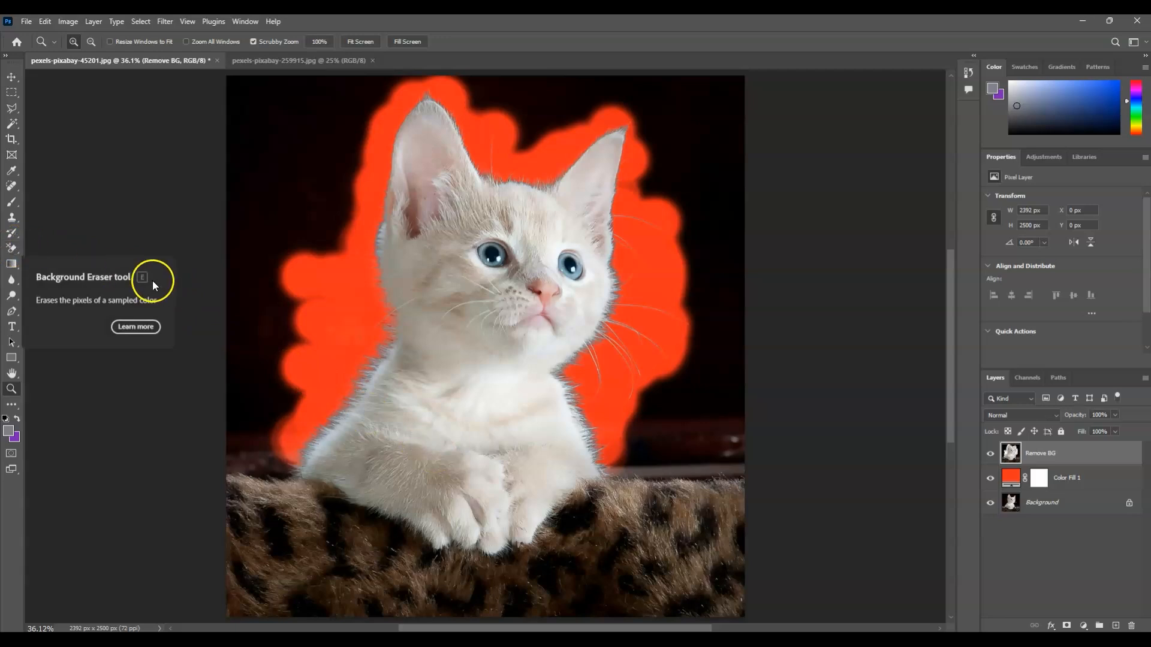
key("e")
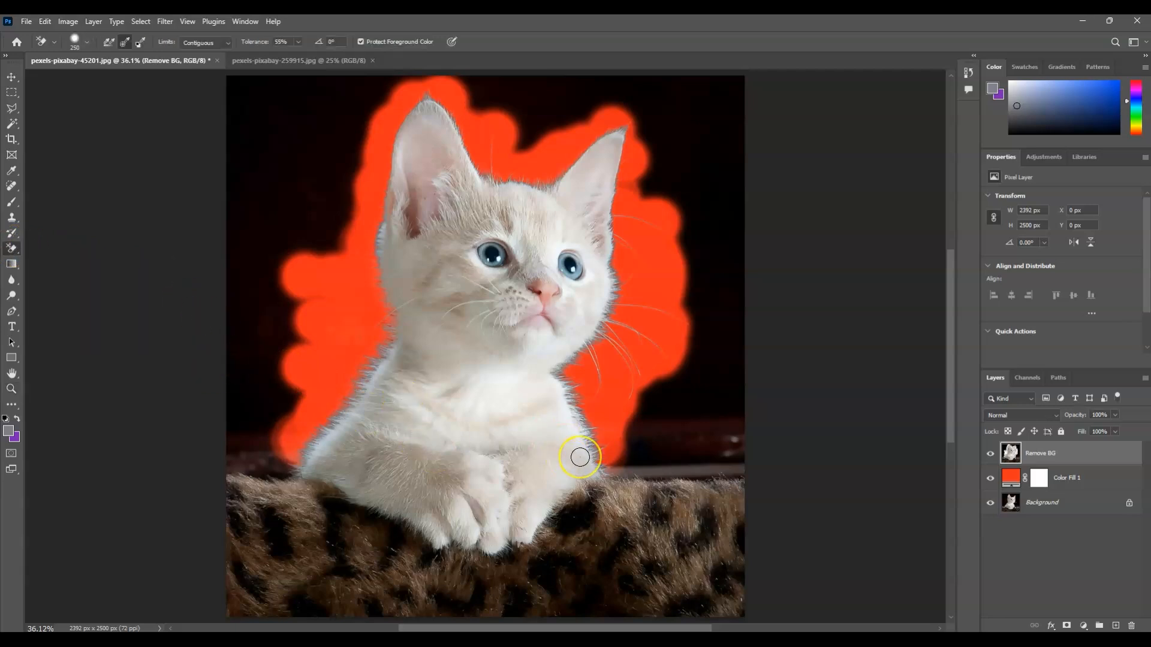
left_click(680, 506, "alt")
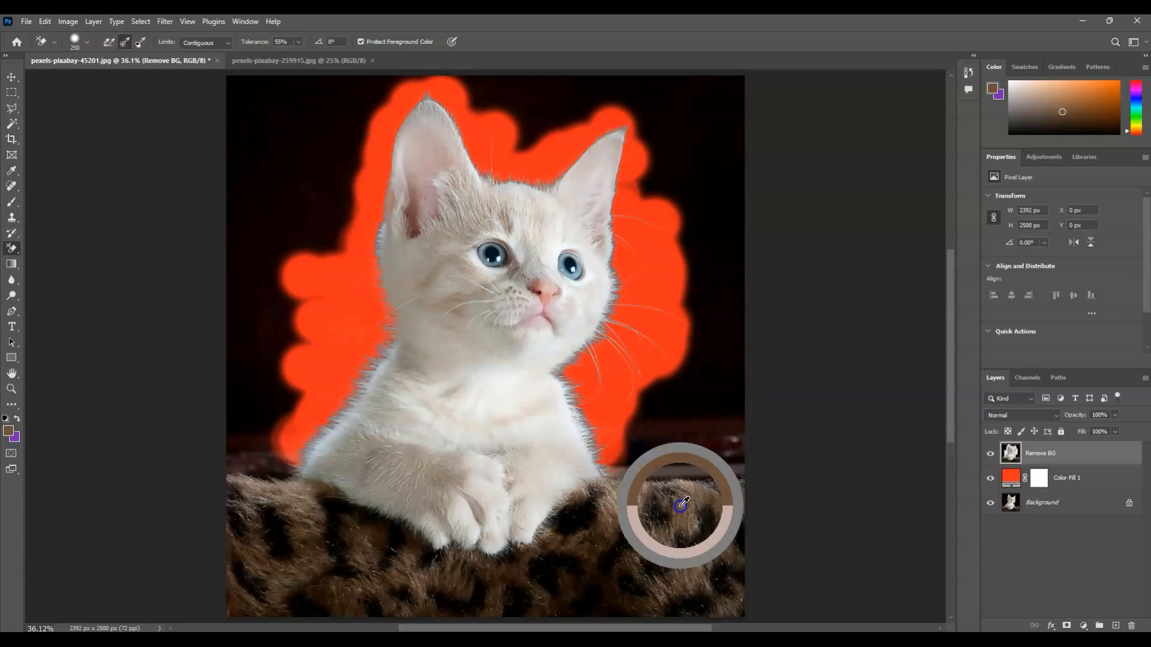
mouse_move(689, 419)
left_mouse_down()
mouse_move(654, 456)
mouse_move(606, 469)
mouse_move(742, 464)
left_mouse_up()
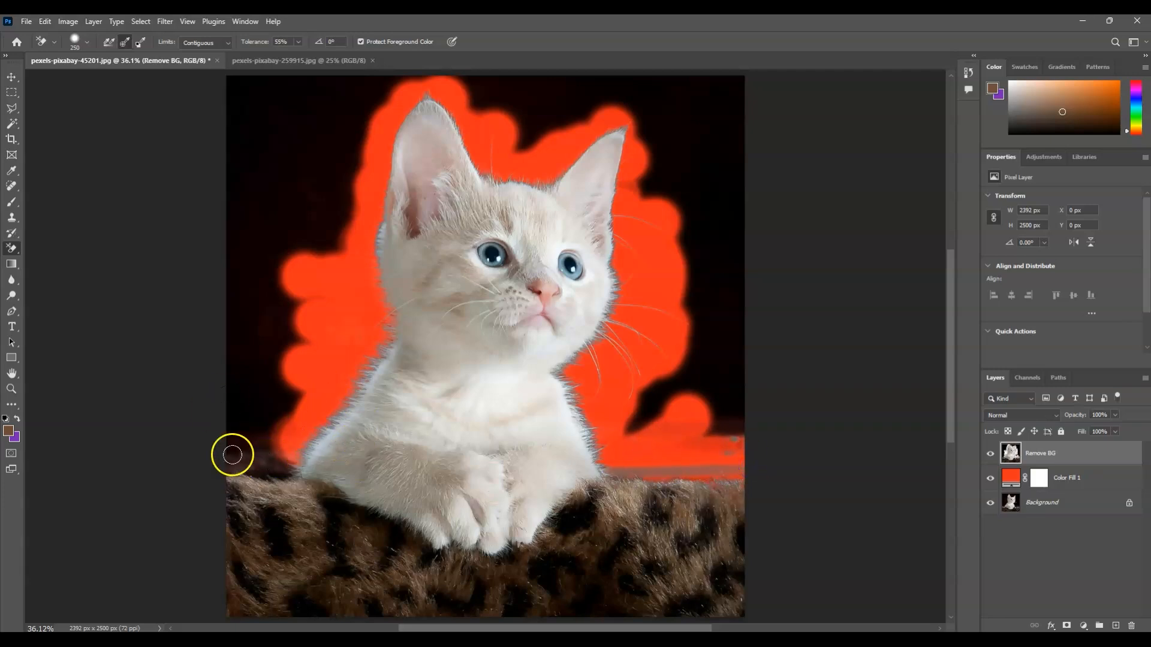
mouse_move(244, 435)
left_mouse_down()
mouse_move(241, 408)
mouse_move(245, 474)
mouse_move(296, 467)
mouse_move(254, 477)
mouse_move(247, 451)
mouse_move(232, 466)
mouse_move(271, 449)
left_mouse_up()
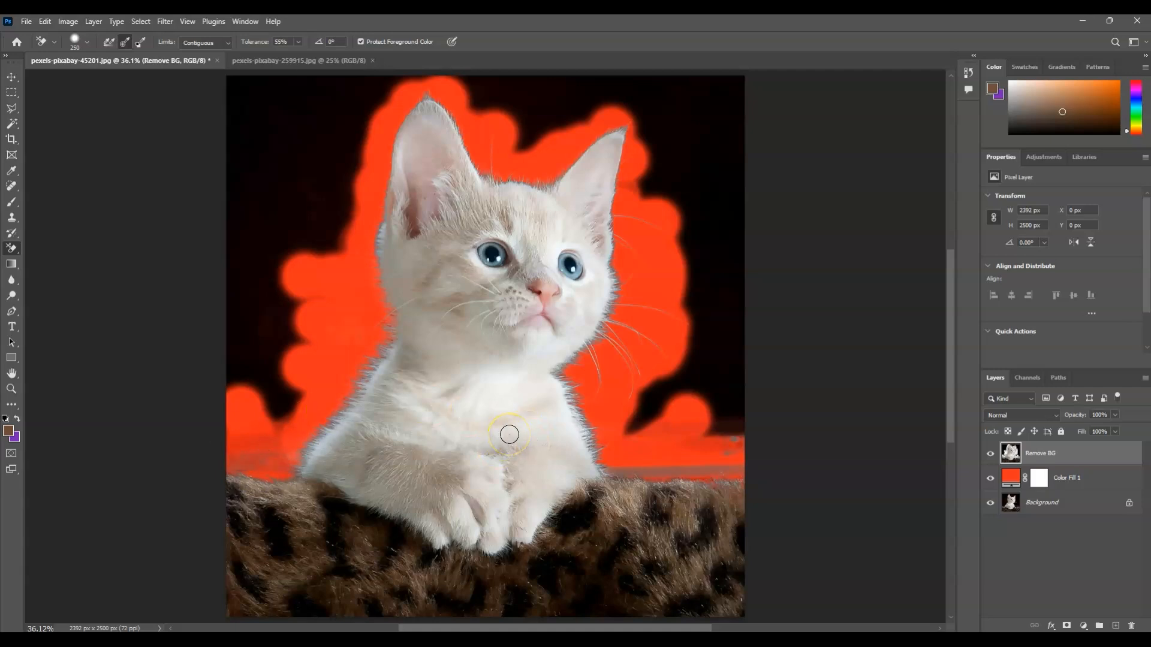
Hide the Color Fill 1 and Background layers, leaving only Remove BG shown.
left_click(991, 479)
left_click(990, 503)
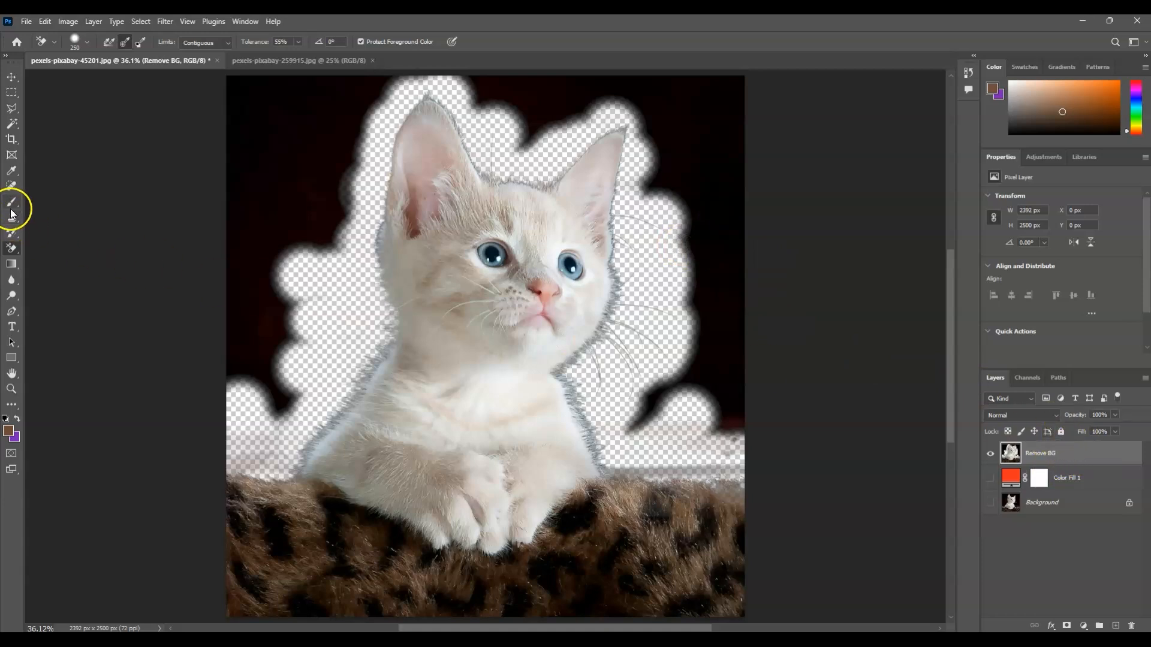
Select the remaining dark backdrop on the Remove BG layer with the Magic Wand at tolerance 40, delete it and deselect.
left_click(11, 124)
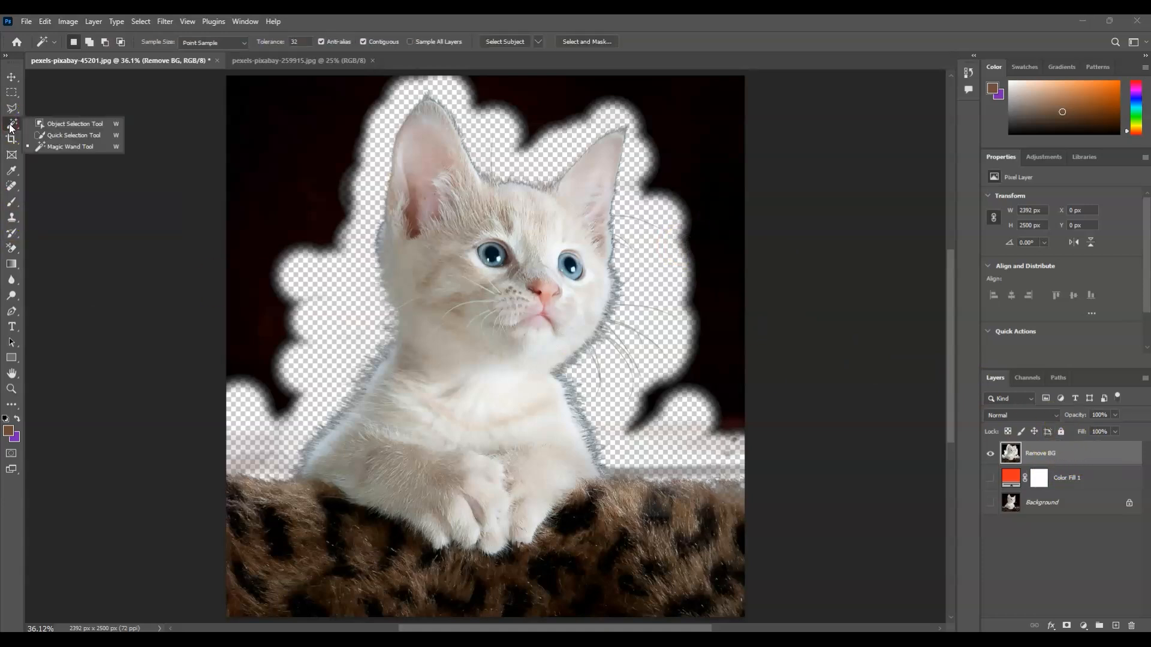
left_click(68, 146)
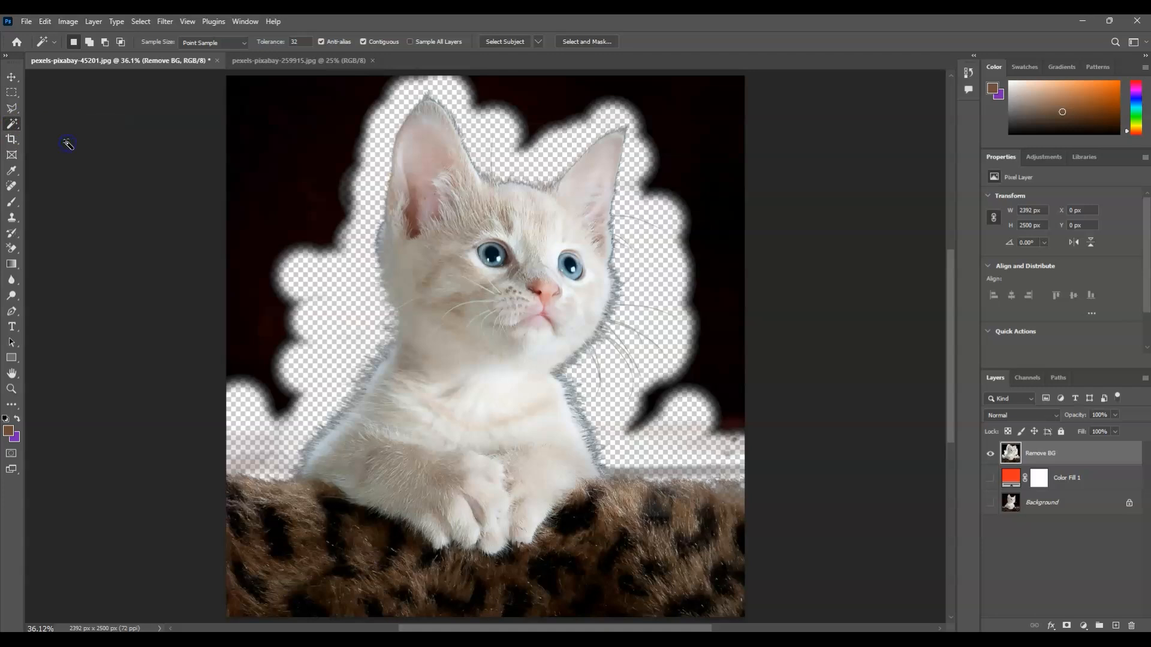
left_click(305, 42)
type("1")
left_click(285, 124)
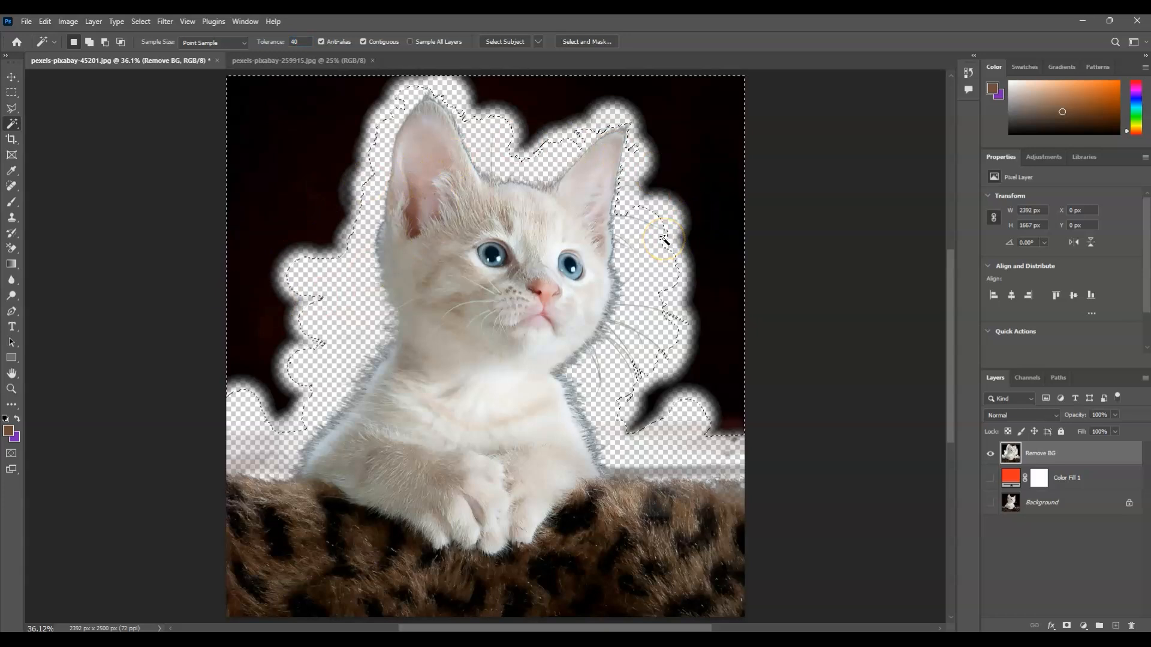
key("Delete")
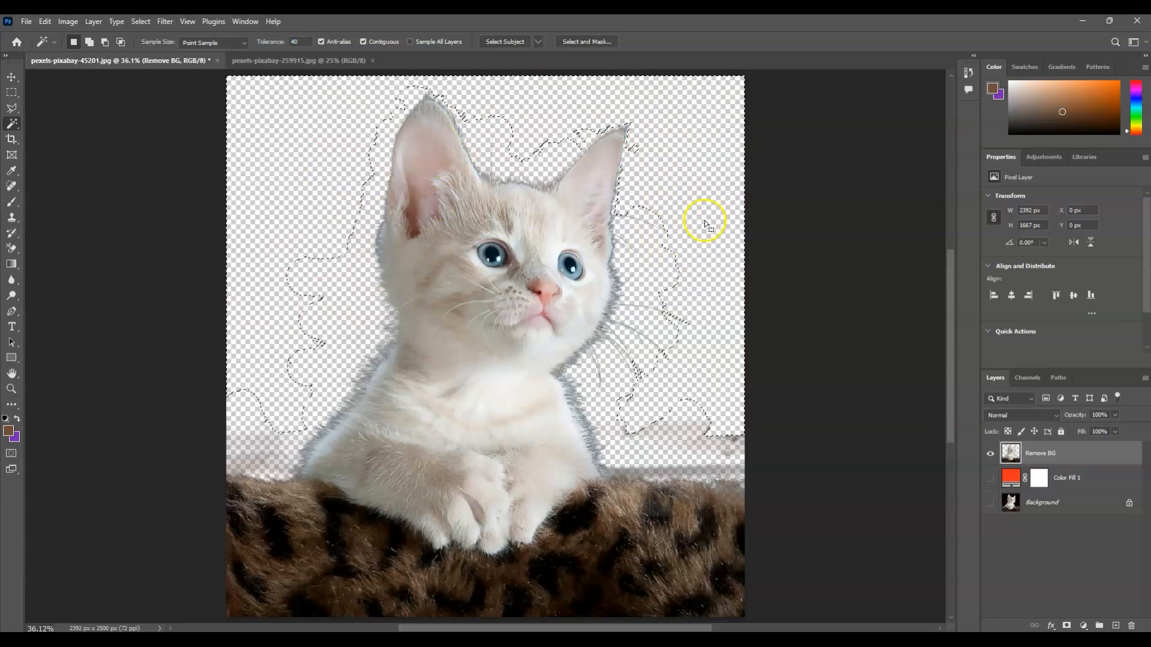
key("ctrl+d")
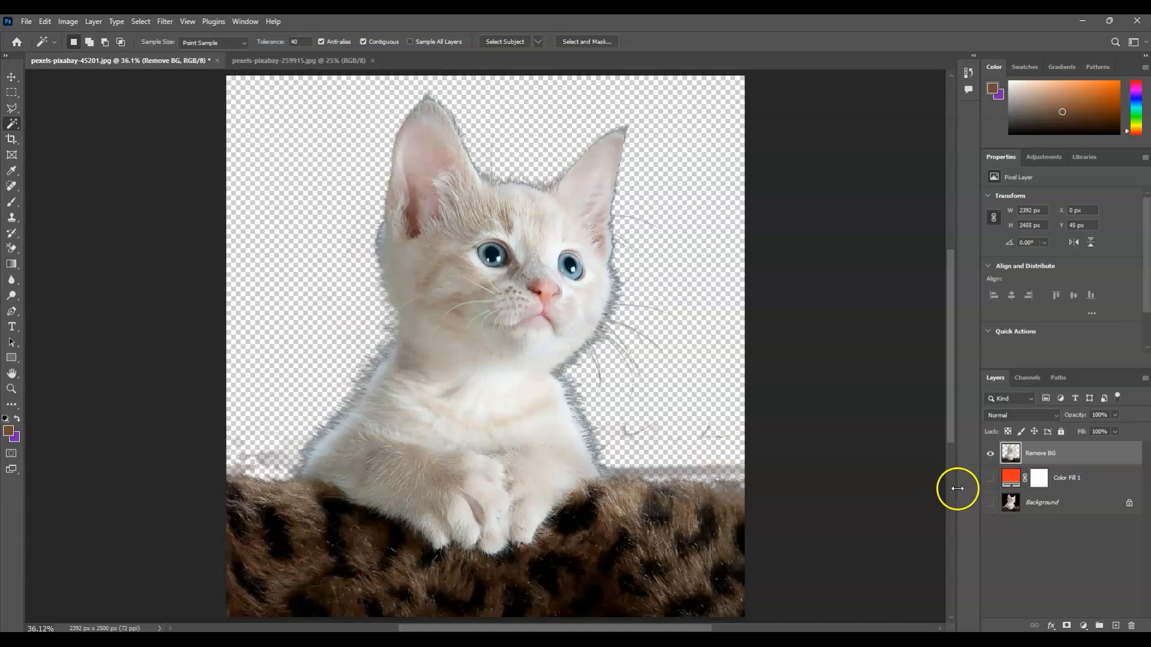
Show the Color Fill 1 layer and erase the leftover dark specks beside the kitten and above the blanket with the Eraser tool.
left_click(990, 478)
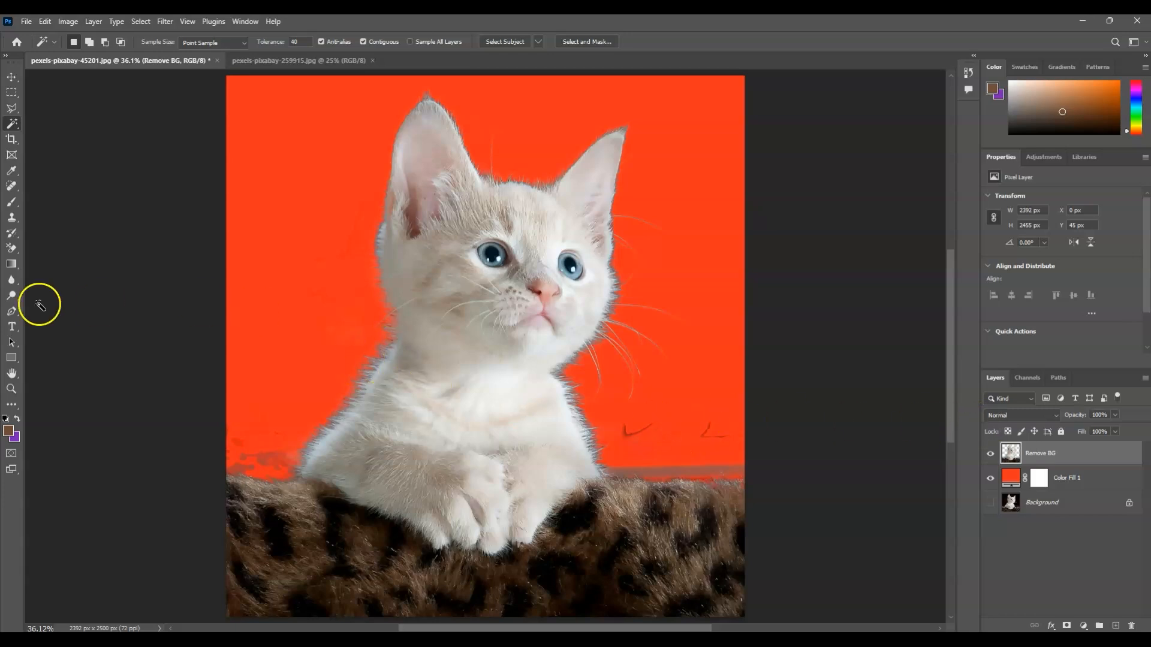
left_click(12, 249)
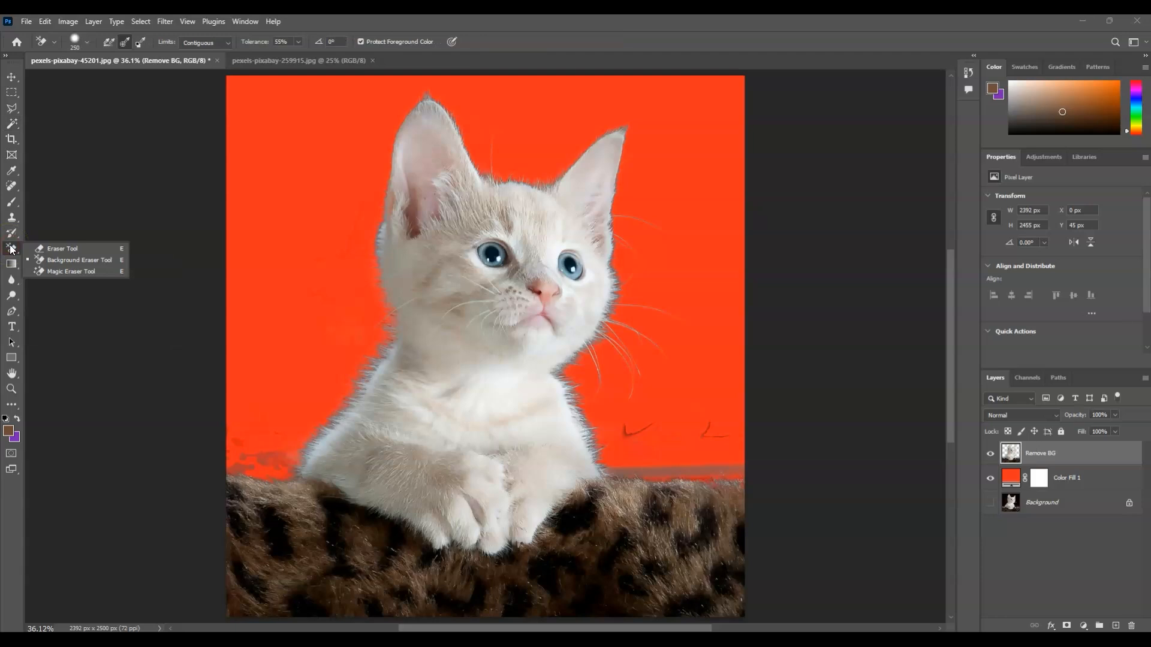
left_click(63, 251)
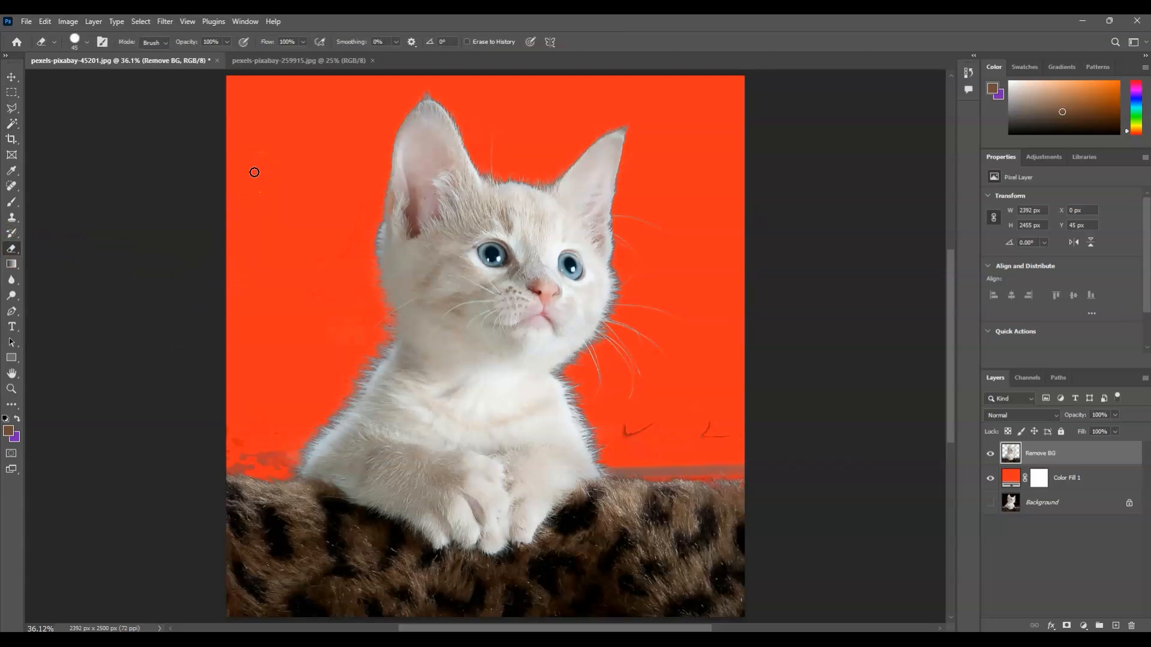
mouse_move(298, 257)
left_mouse_down()
mouse_move(304, 288)
mouse_move(313, 259)
mouse_move(334, 259)
mouse_move(348, 233)
left_mouse_up()
mouse_move(253, 426)
left_mouse_down()
mouse_move(250, 458)
mouse_move(266, 453)
mouse_move(355, 341)
left_mouse_up()
mouse_move(737, 379)
left_mouse_down()
mouse_move(646, 437)
mouse_move(731, 446)
left_mouse_up()
left_click_drag(634, 456, 650, 458)
key("bracketleft")
key("bracketleft")
key("bracketleft")
key("bracketleft")
key("bracketleft")
key("bracketleft")
key("bracketleft")
key("bracketleft")
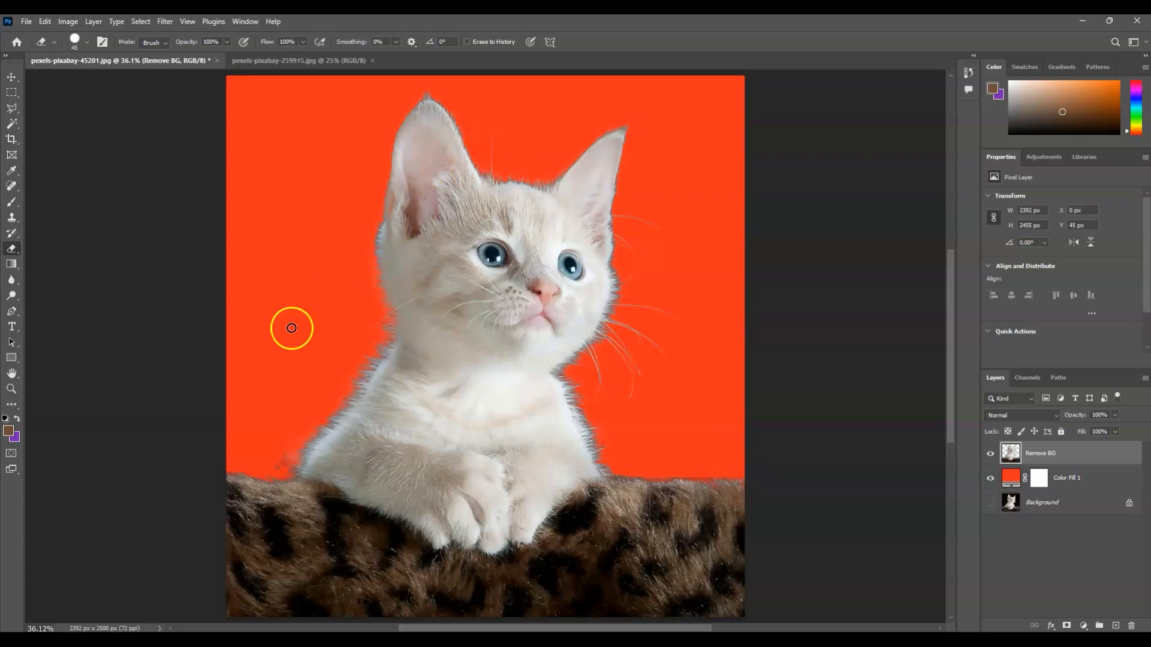
Examine the fur edge along the kitten's neck and shoulder at 100% with Color Fill 1 hidden and shown, and return to the whole image.
left_click(11, 388)
left_click_drag(270, 365, 628, 353)
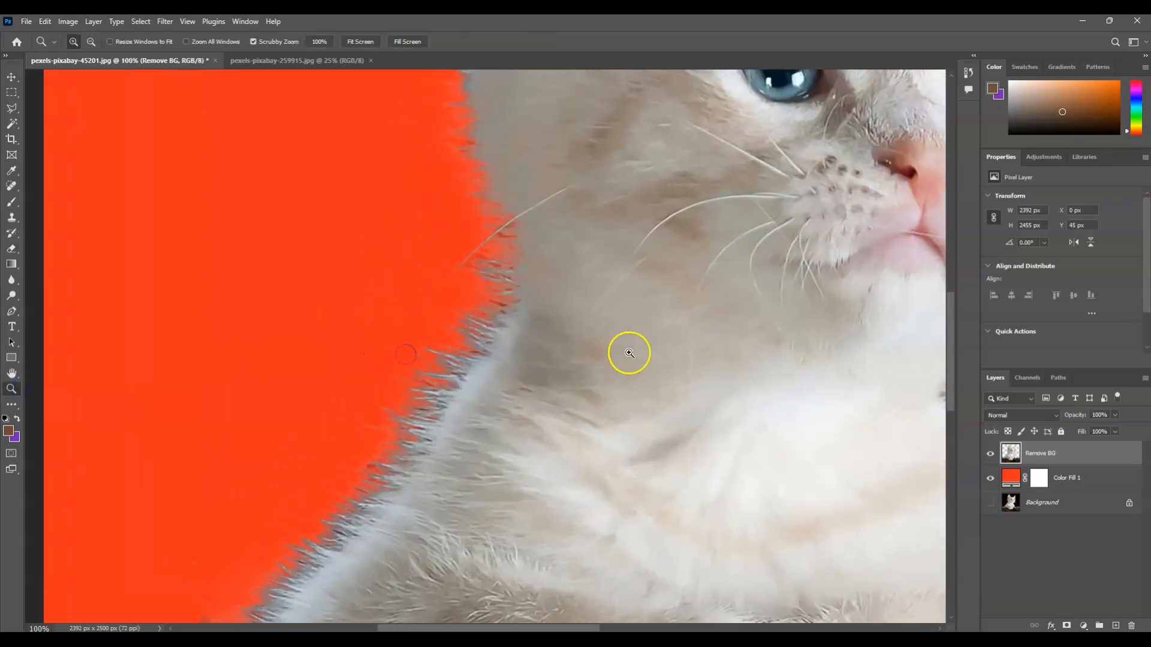
left_click(990, 478)
left_click(990, 478)
left_click(990, 478)
left_click(991, 477)
left_click(360, 42)
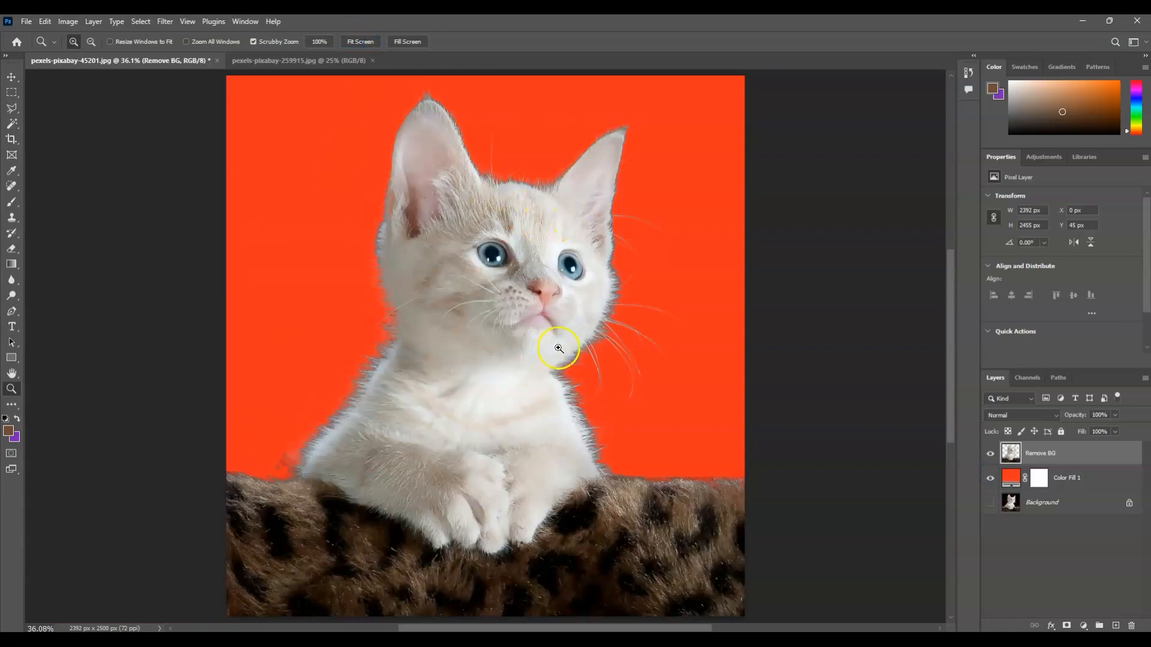
Hide Color Fill 1 and copy the brick wall photo from pexels-pixabay-259915.jpg into the kitten document, between Color Fill 1 and Remove BG.
left_click(1006, 486)
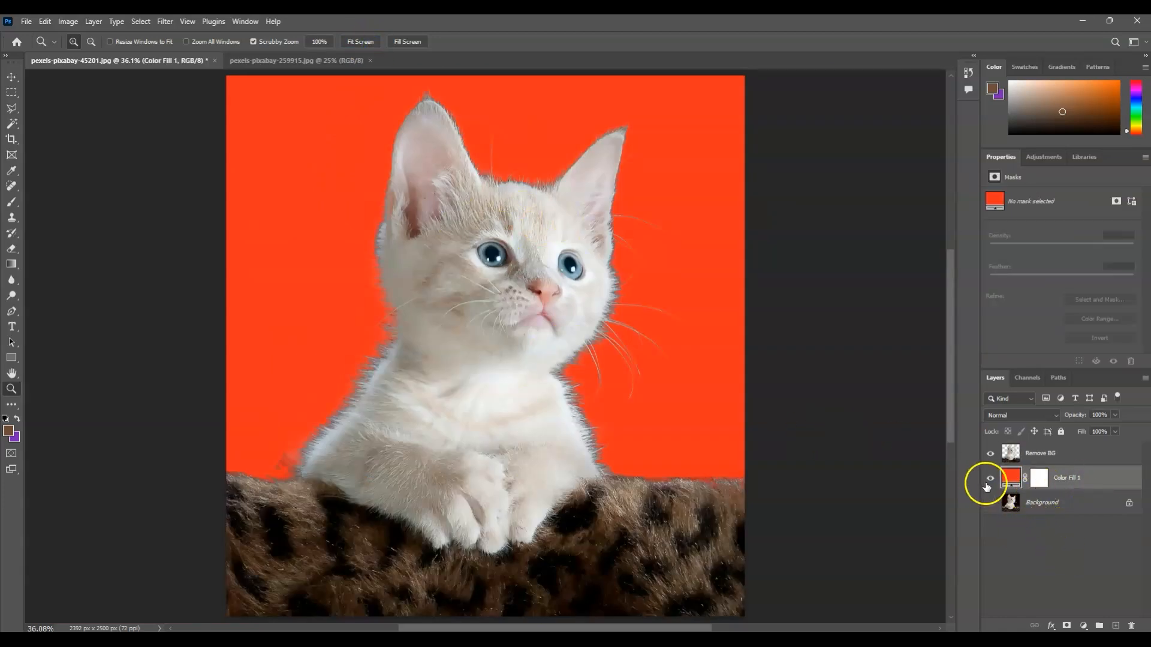
left_click(990, 478)
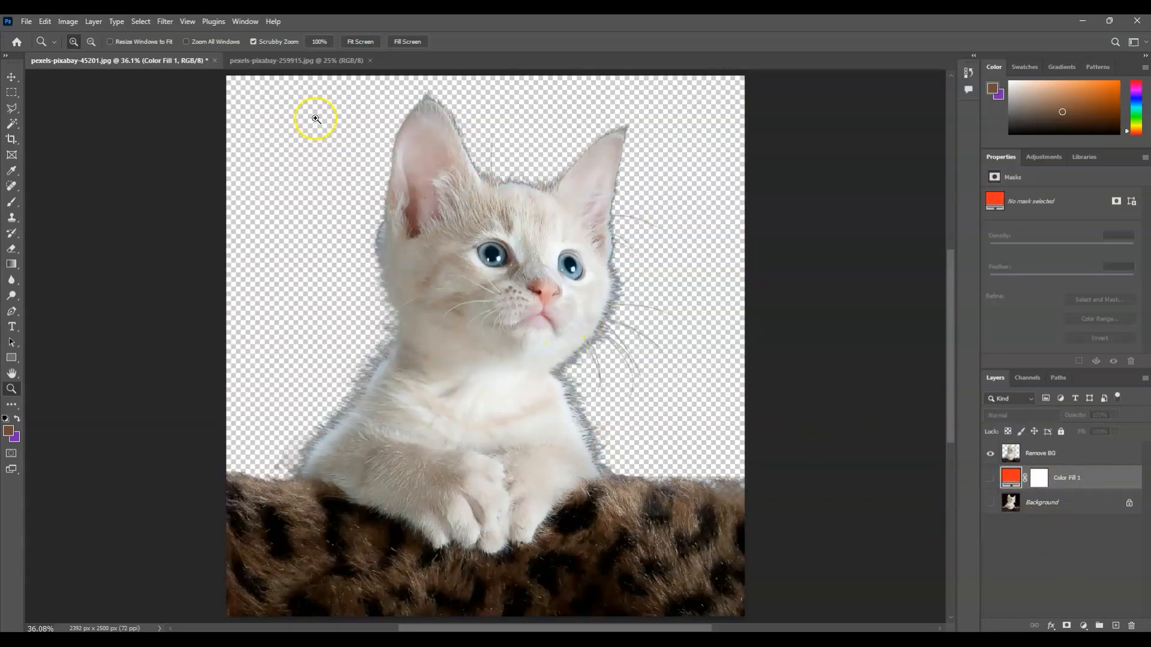
left_click(317, 62)
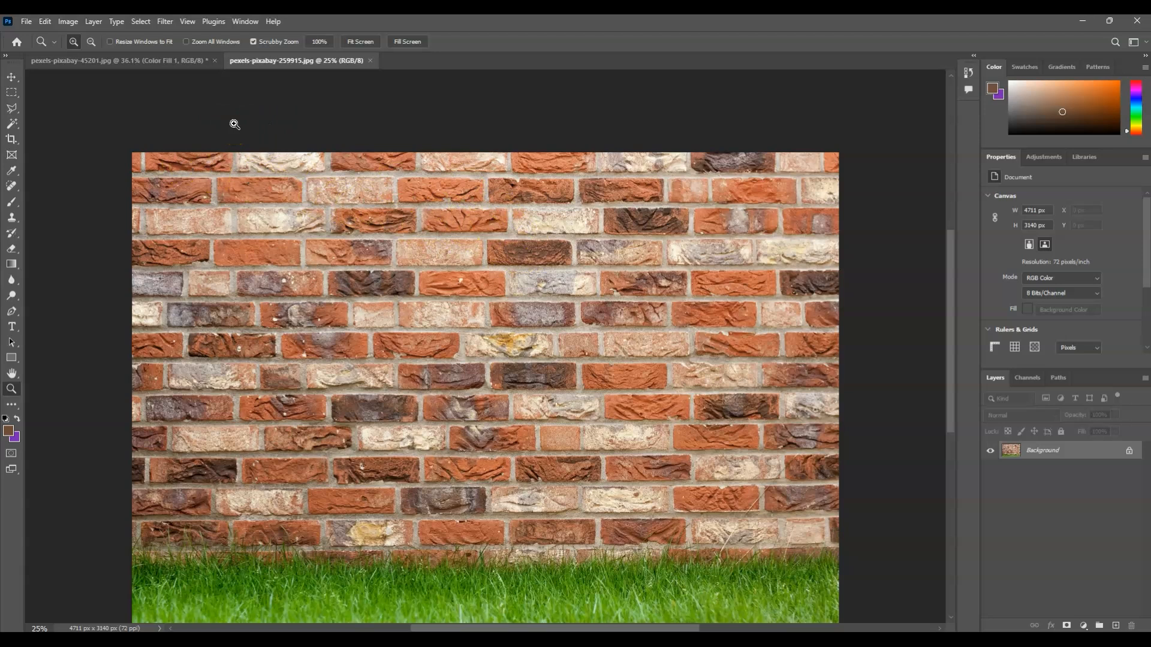
key("v")
left_click_drag(413, 250, 167, 86)
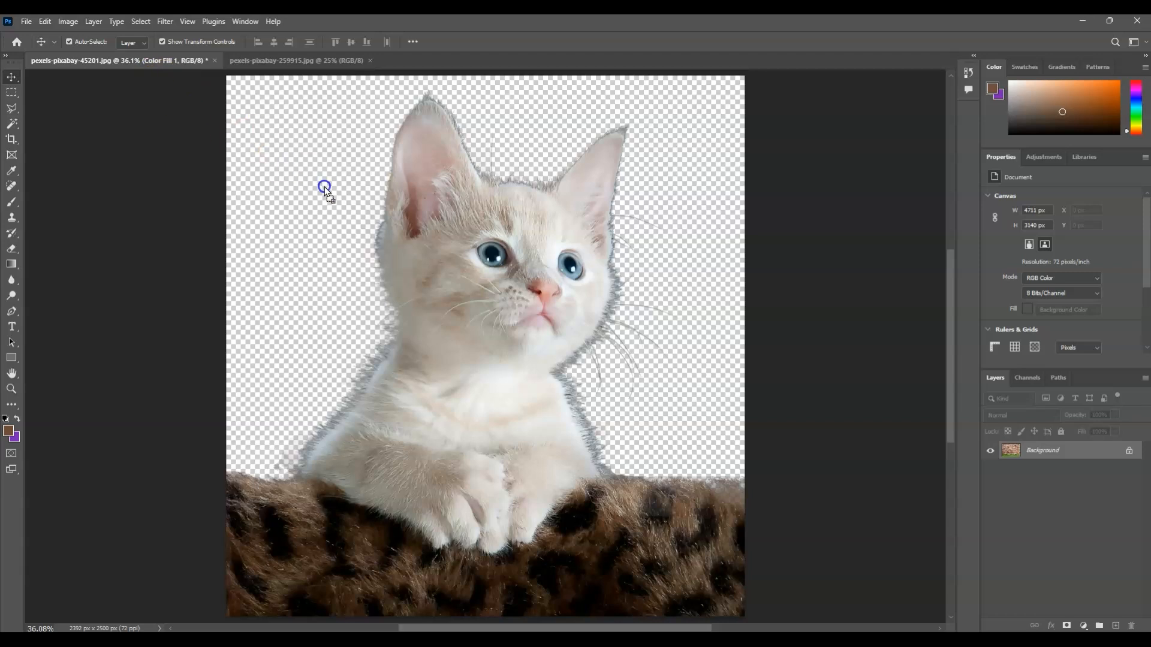
left_click_drag(335, 195, 658, 348)
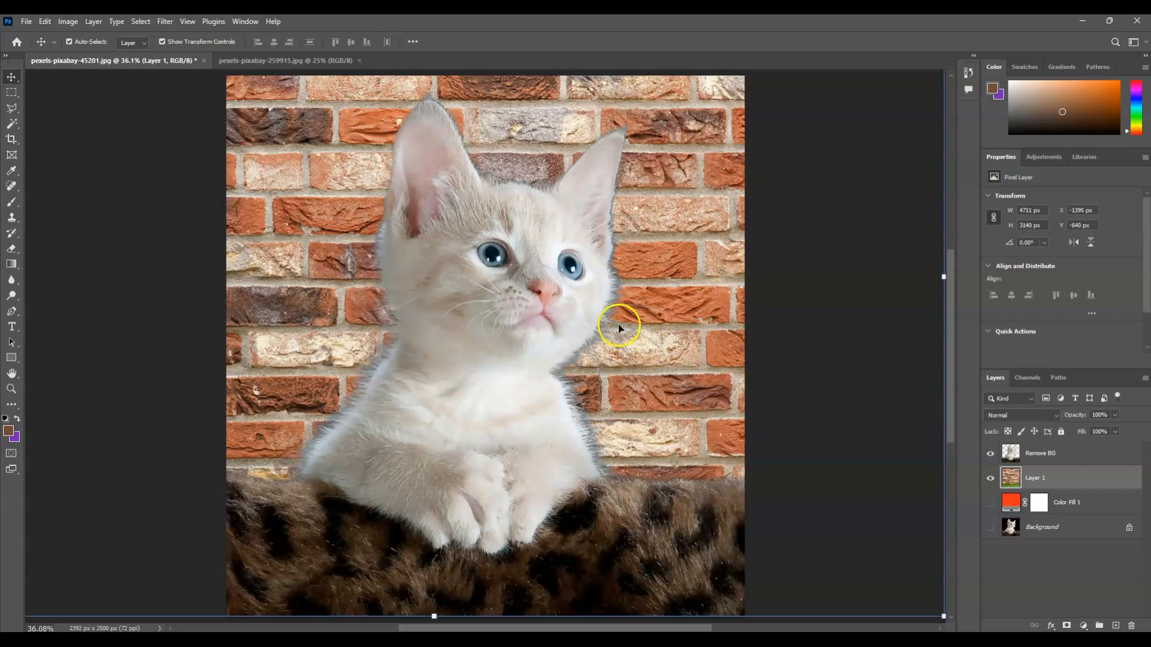
Scale the brick wall layer to about 82% and reposition it so it fills the backdrop behind the kitten.
key("ctrl")
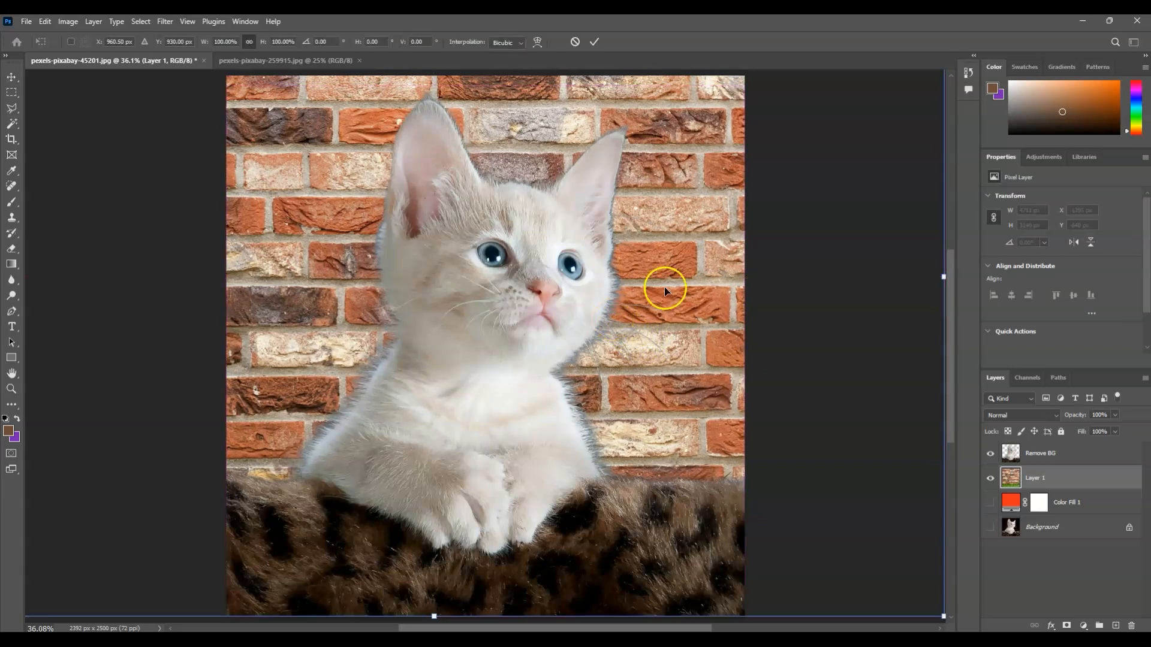
left_click(943, 277)
left_click_drag(942, 275, 757, 280)
left_click_drag(631, 313, 759, 368)
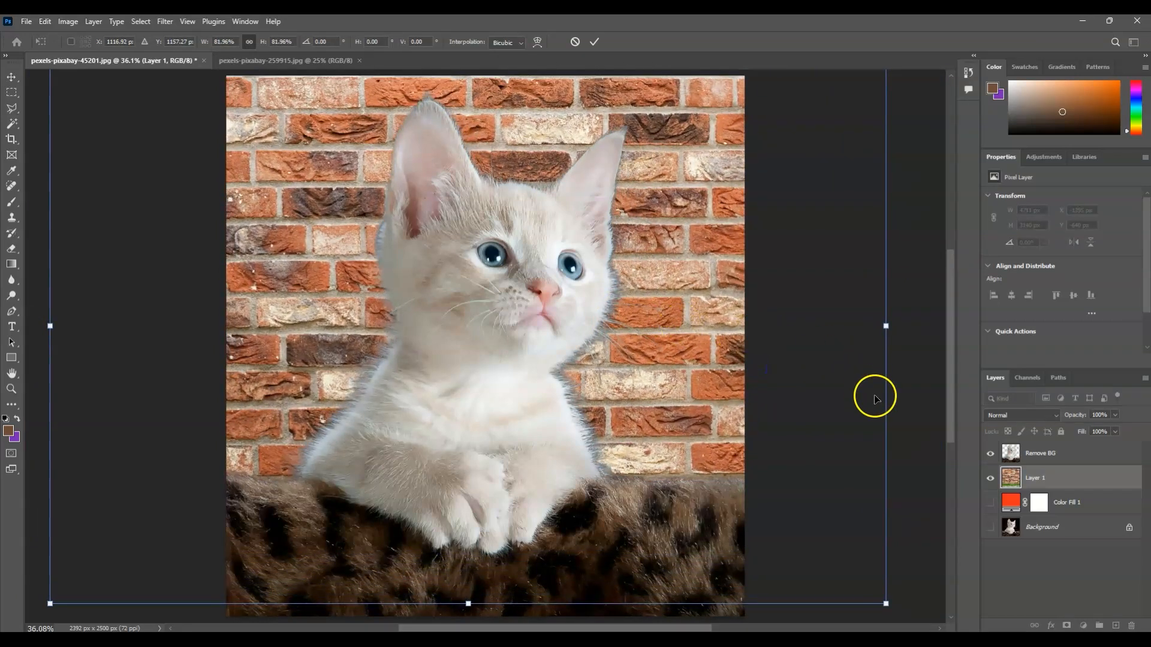
left_click(1020, 555)
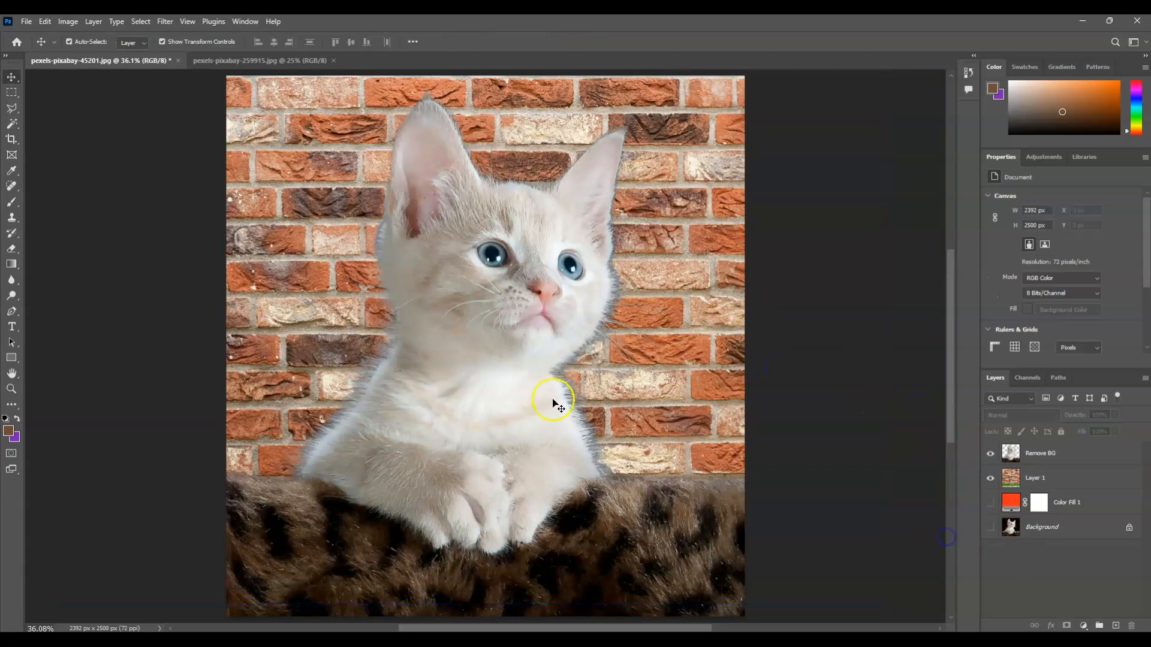
Apply a Gaussian Blur with a radius of 5 pixels to the brick wall layer.
right_click(1046, 477)
left_click(1055, 488)
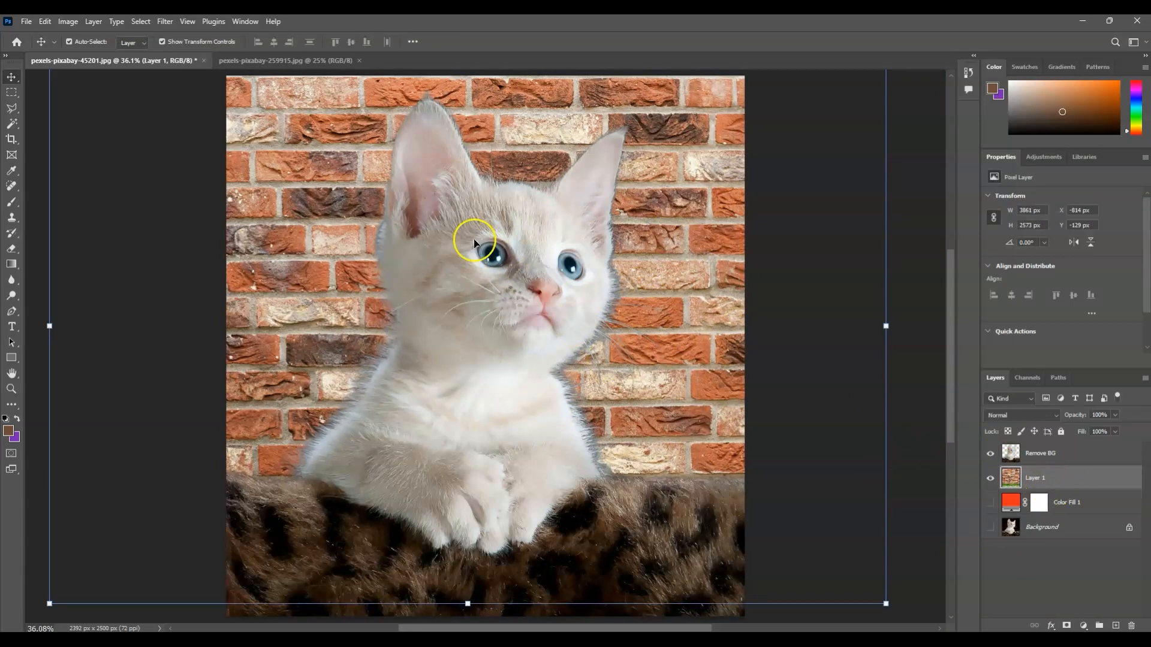
left_click(164, 22)
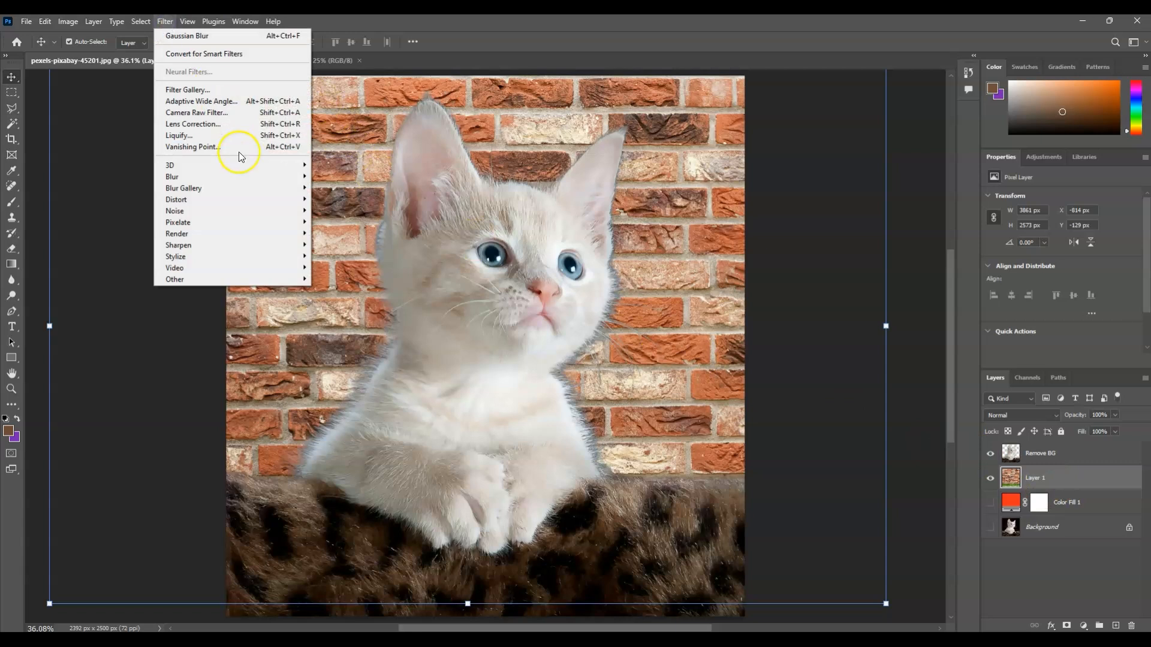
mouse_move(241, 174)
left_click(338, 223)
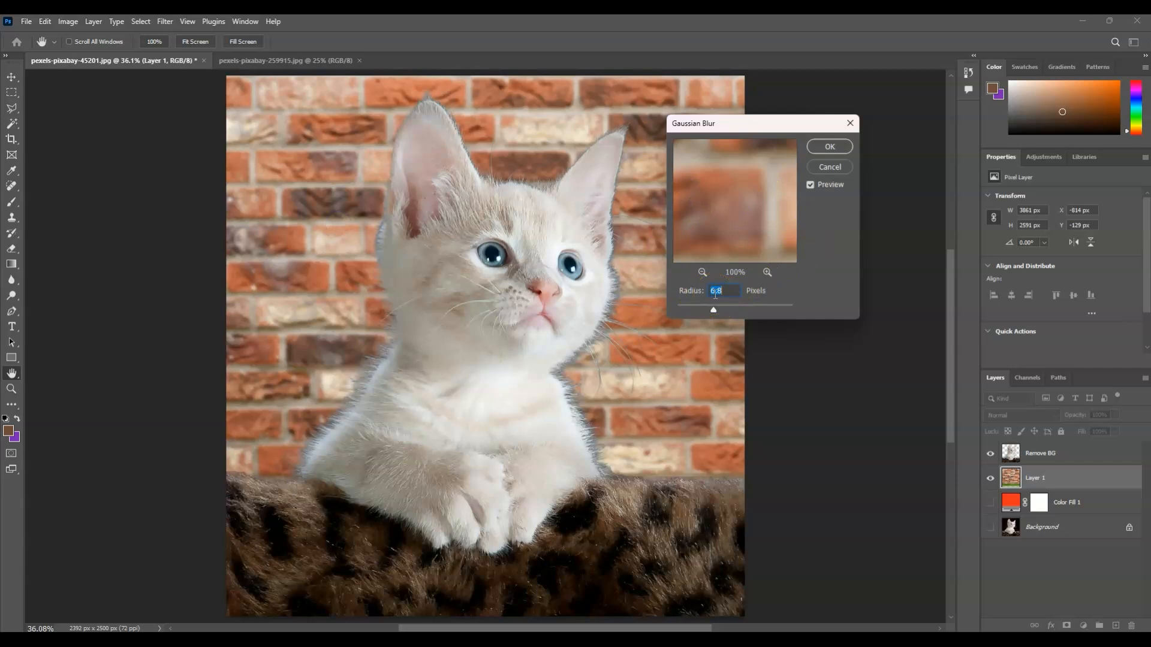
type("5")
left_click(830, 147)
key("v")
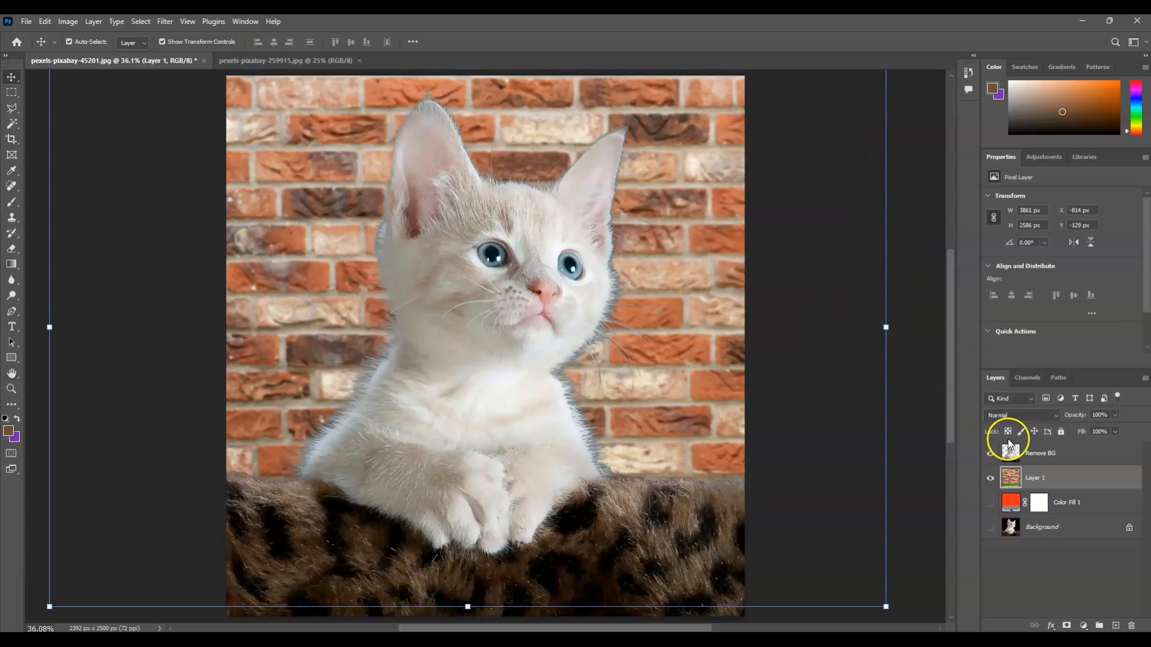
Duplicate the Background layer, place the copy at the top of the layer stack, and hide both it and the brick wall layer.
left_click(1063, 527)
left_click(990, 527)
left_click_drag(1057, 531, 1044, 440)
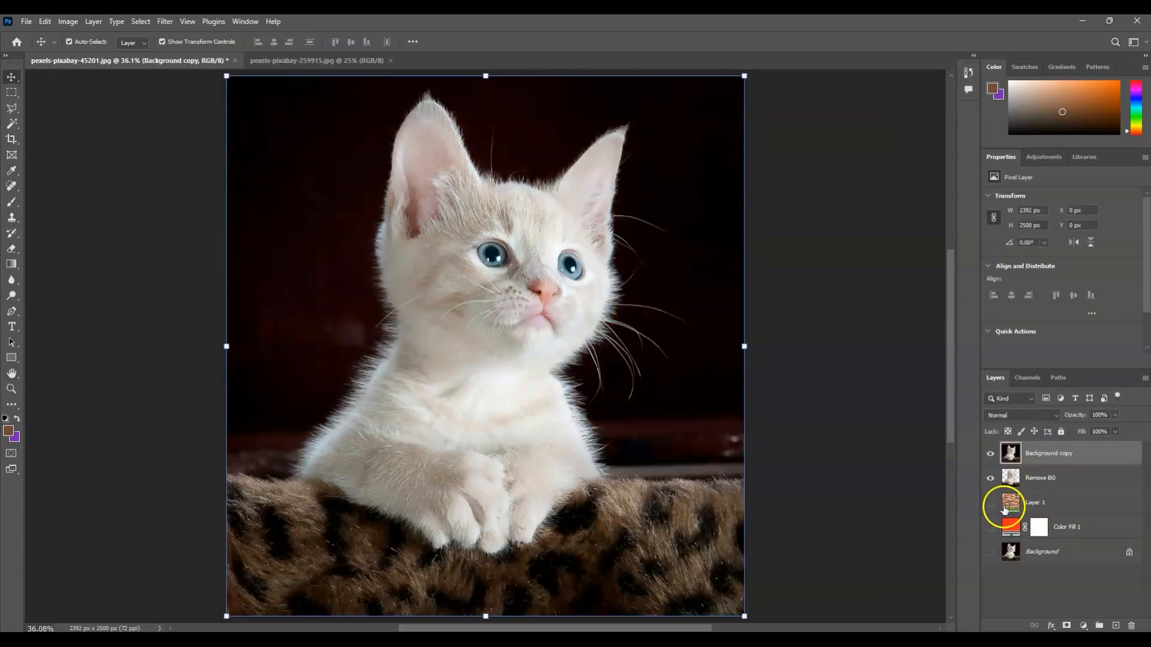
left_click(991, 454)
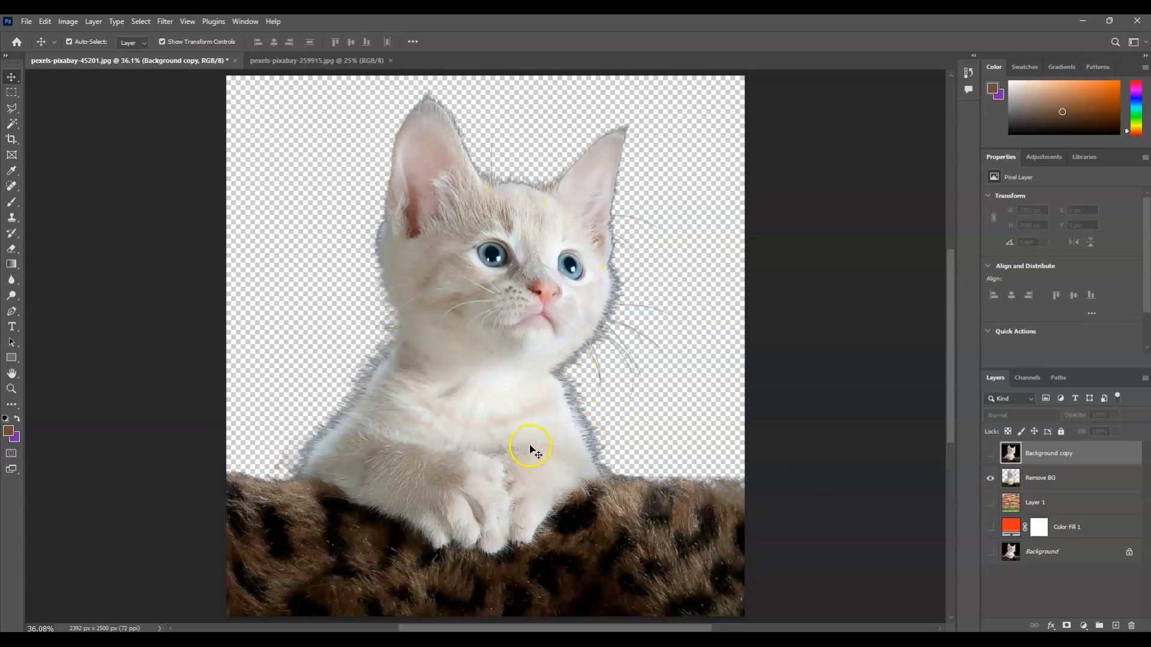
Switch to the File Explorer window showing the Desktop folder.
mouse_move(656, 639)
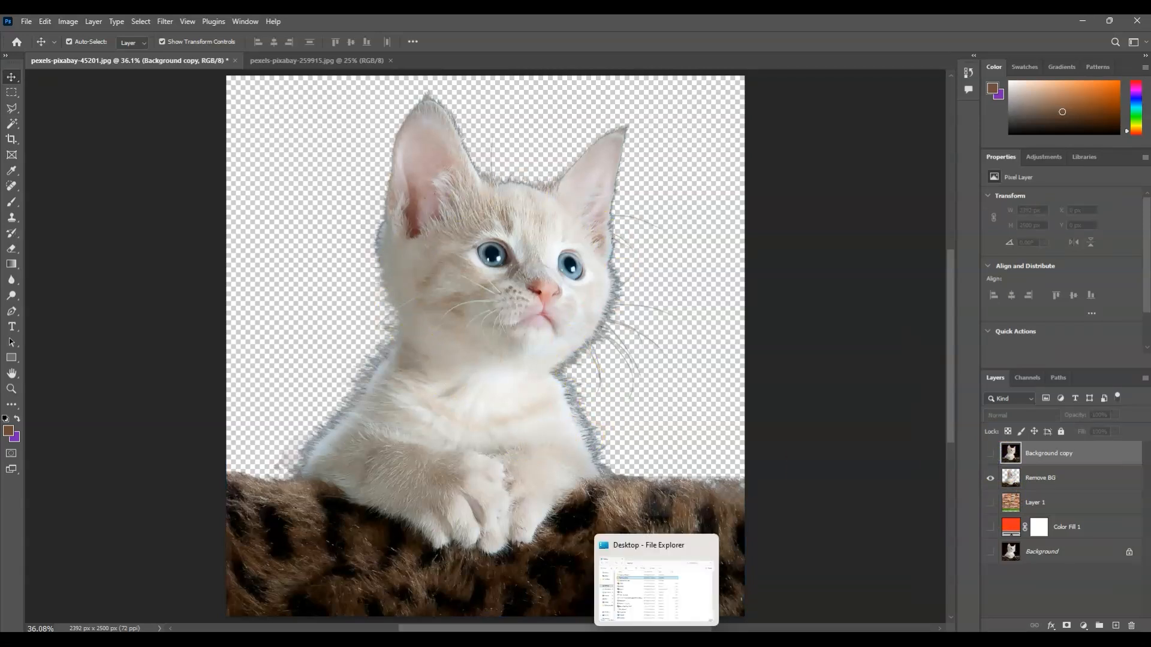